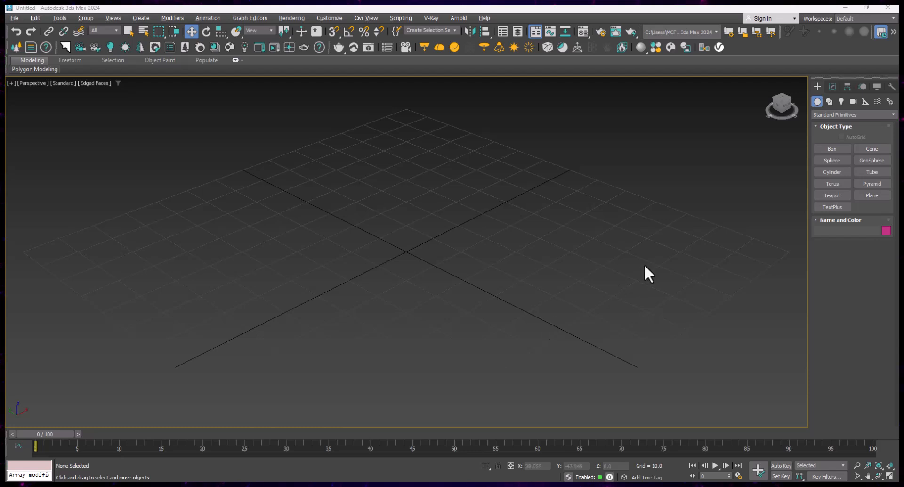
pyautogui.click(832, 116)
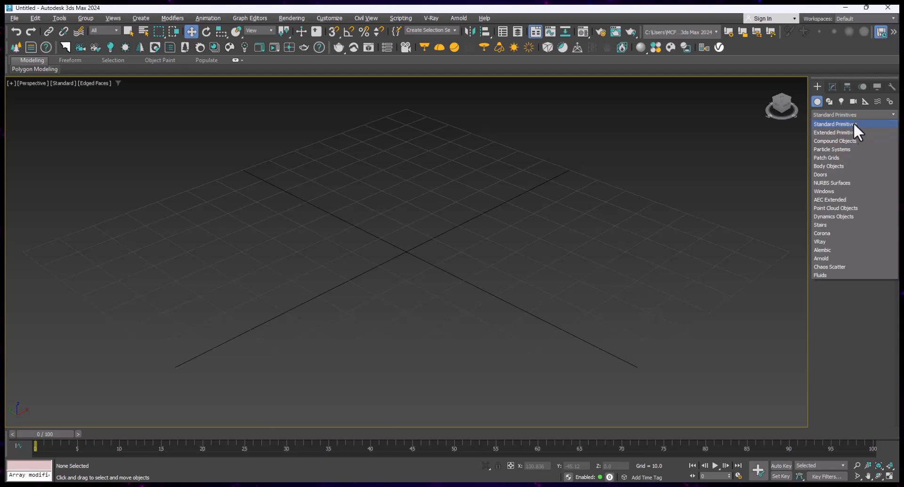
pyautogui.click(846, 133)
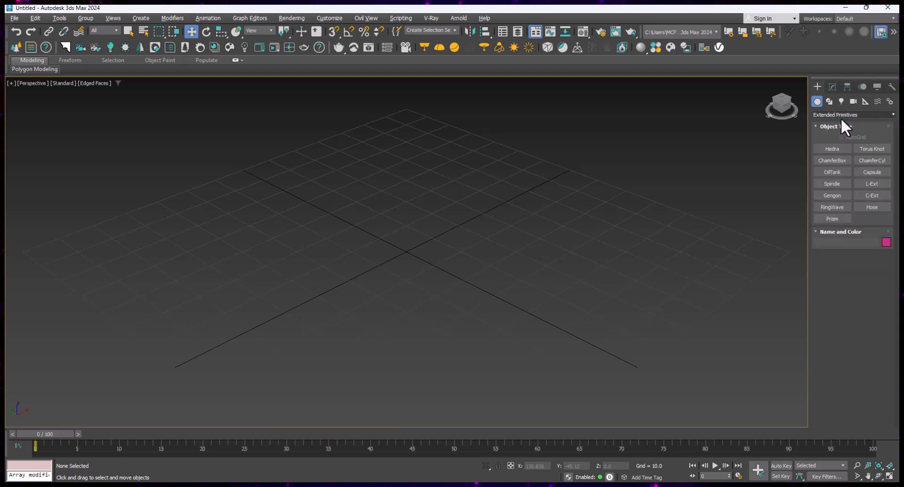
pyautogui.click(841, 117)
pyautogui.click(829, 122)
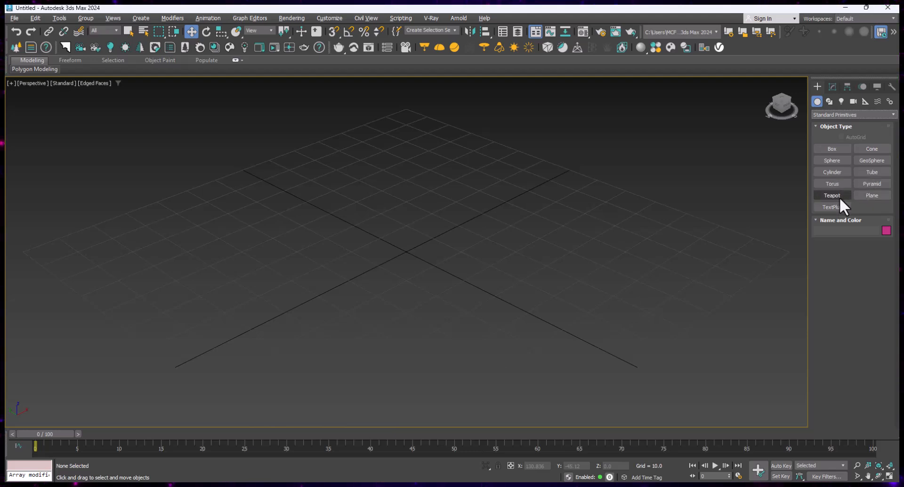
# Switch to Extended Primitives, widen the command area to two columns and draw a Hedra at the grid origin, radius about 29.8
pyautogui.click(843, 115)
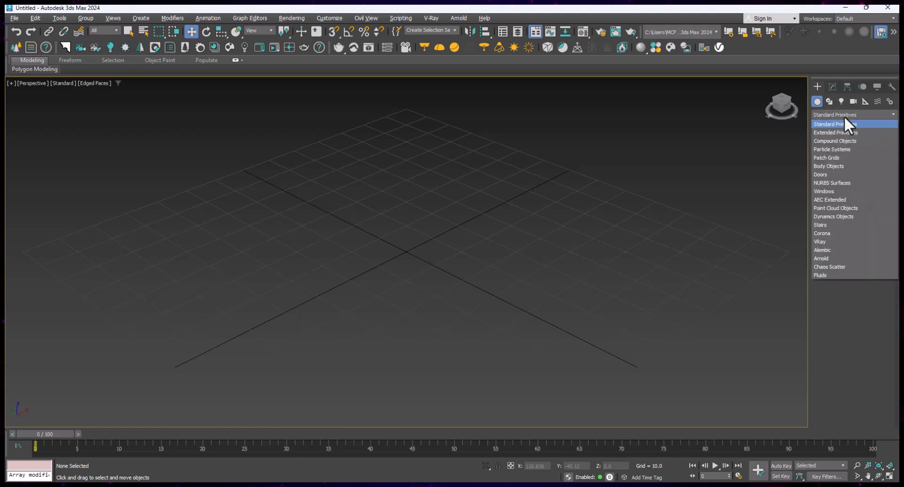
pyautogui.click(837, 133)
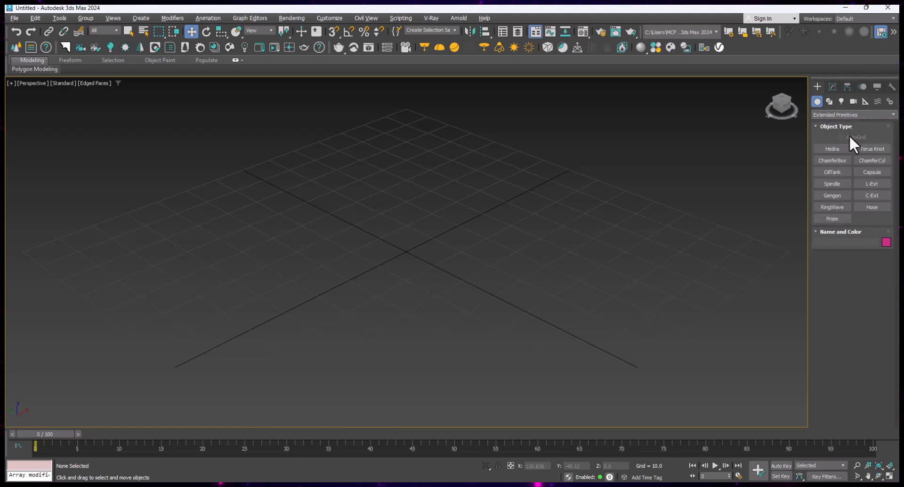
pyautogui.click(840, 148)
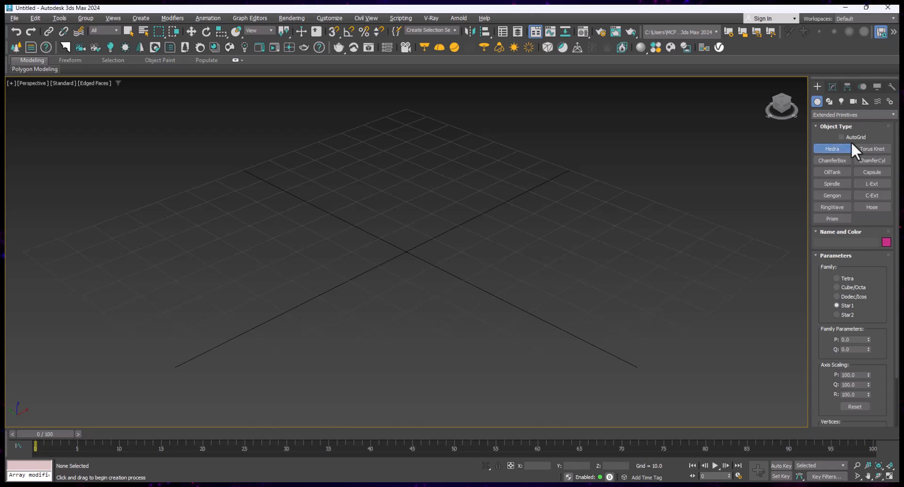
pyautogui.moveTo(807, 155); pyautogui.dragTo(718, 173)
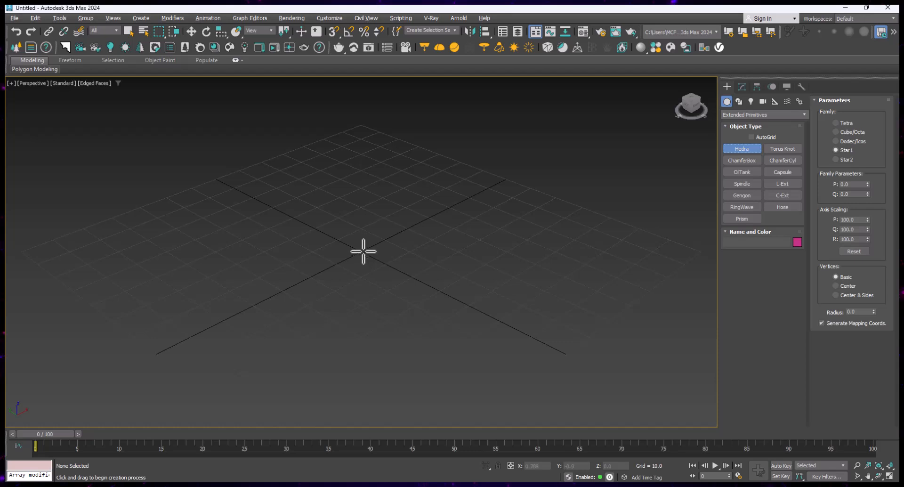
pyautogui.moveTo(363, 253); pyautogui.dragTo(420, 300)
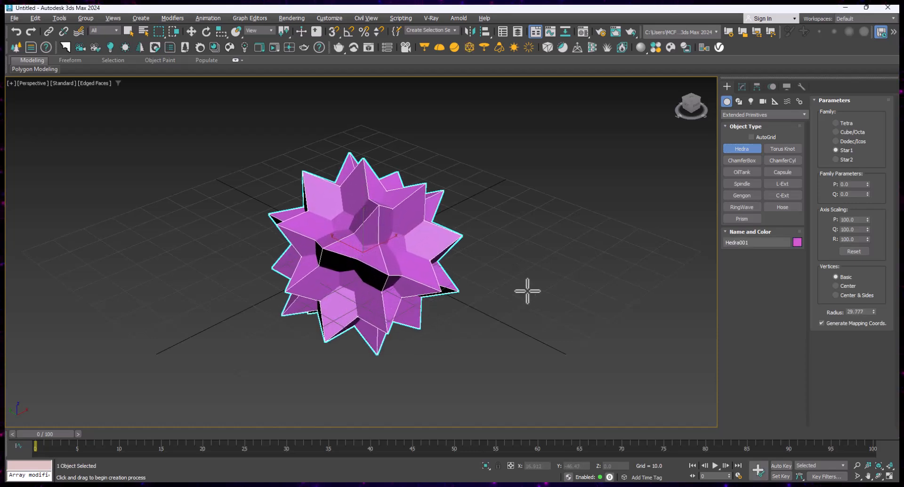
# Try the Tetra, Cube/Octa, Dodec/Icos and Star2 families on the hedra, ending on Star1
pyautogui.click(846, 122)
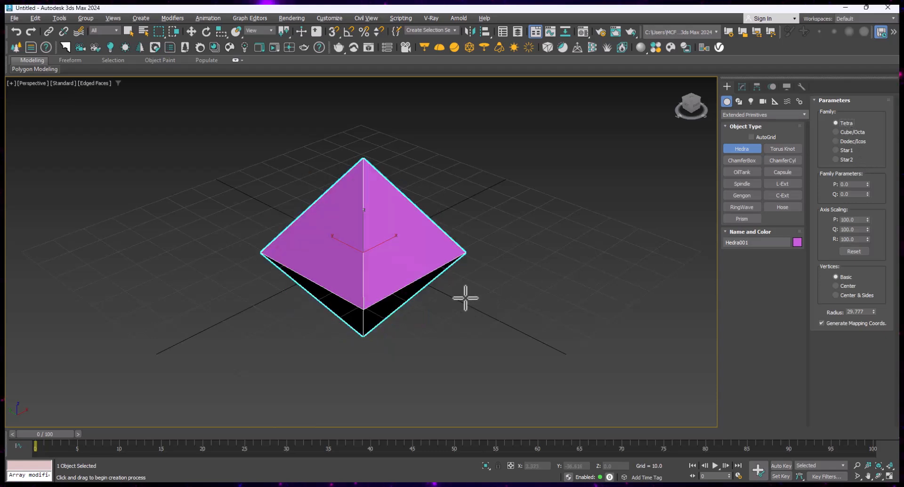
pyautogui.moveTo(464, 296)
pyautogui.keyDown('alt'); pyautogui.mouseDown(button='middle')
pyautogui.moveTo(458, 285)
pyautogui.moveTo(500, 270)
pyautogui.moveTo(581, 281)
pyautogui.moveTo(462, 294)
pyautogui.mouseUp(button='middle'); pyautogui.keyUp('alt')
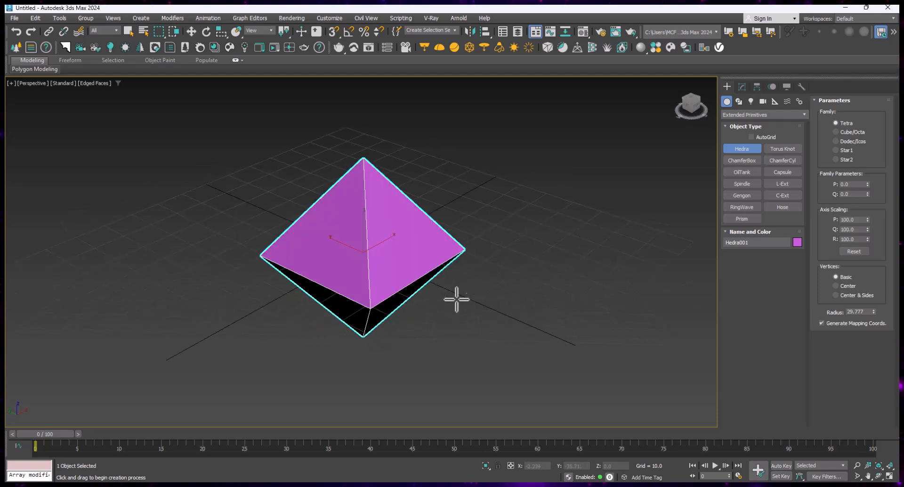
pyautogui.click(851, 132)
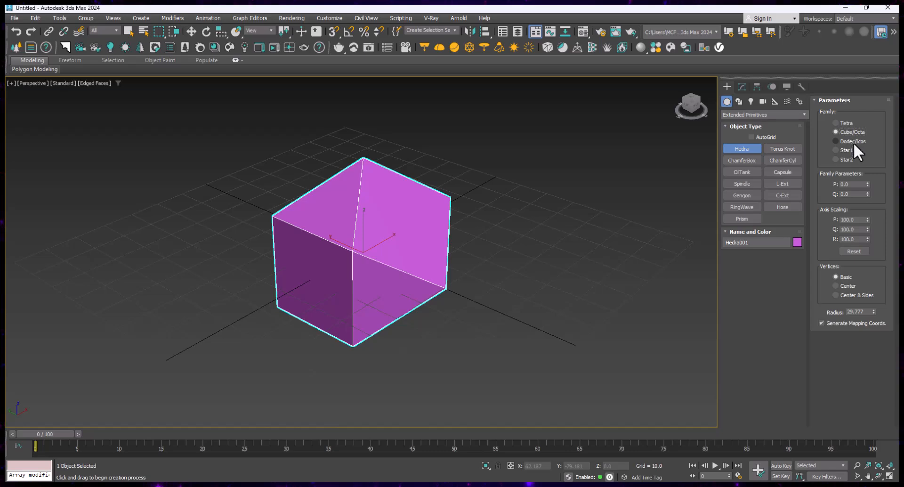
pyautogui.click(853, 142)
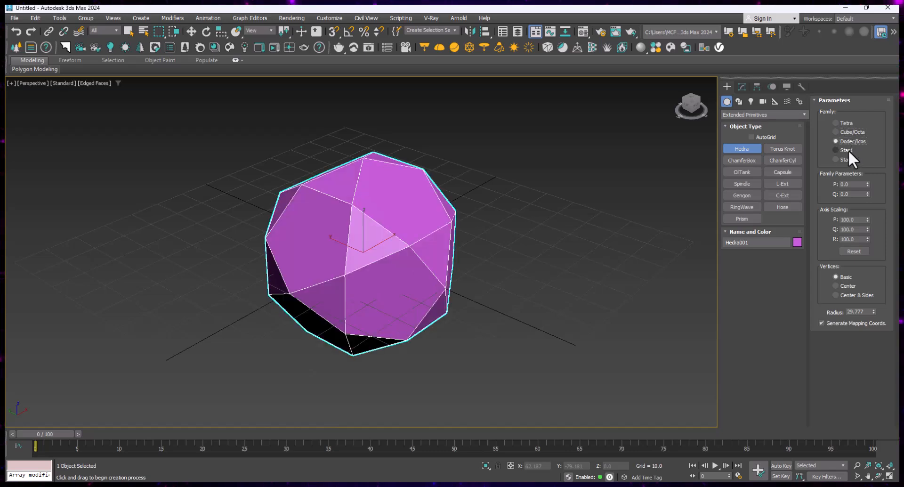
pyautogui.click(849, 150)
pyautogui.click(846, 158)
pyautogui.click(845, 150)
pyautogui.click(846, 159)
pyautogui.click(843, 150)
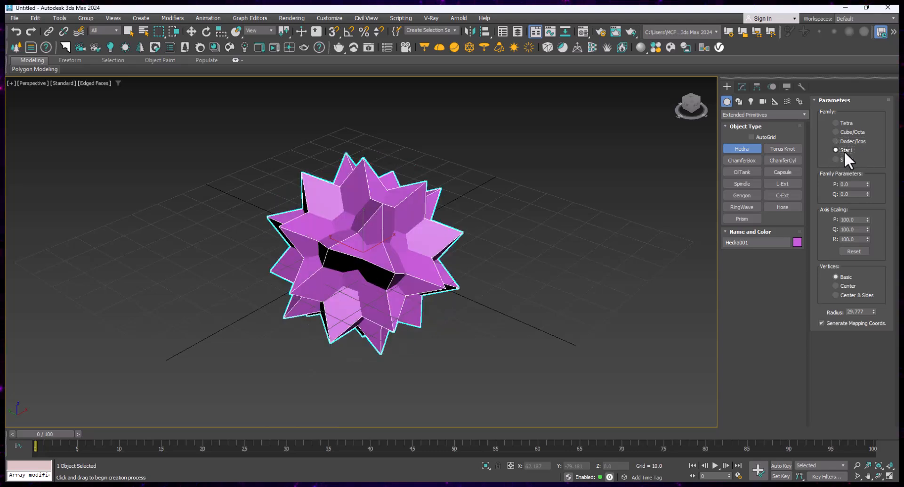
# Set the hedra's family parameters to P 0.15 and Q 0.23, and its axis scaling to P 102, Q 139 and R 79
pyautogui.moveTo(867, 184)
pyautogui.mouseDown()
pyautogui.moveTo(870, 170)
pyautogui.moveTo(867, 202)
pyautogui.moveTo(871, 182)
pyautogui.mouseUp()
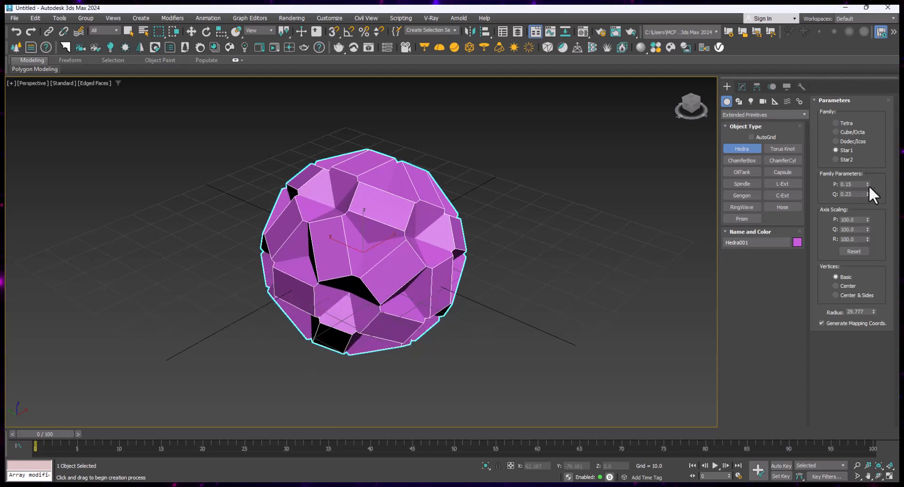
pyautogui.moveTo(866, 220); pyautogui.dragTo(869, 192)
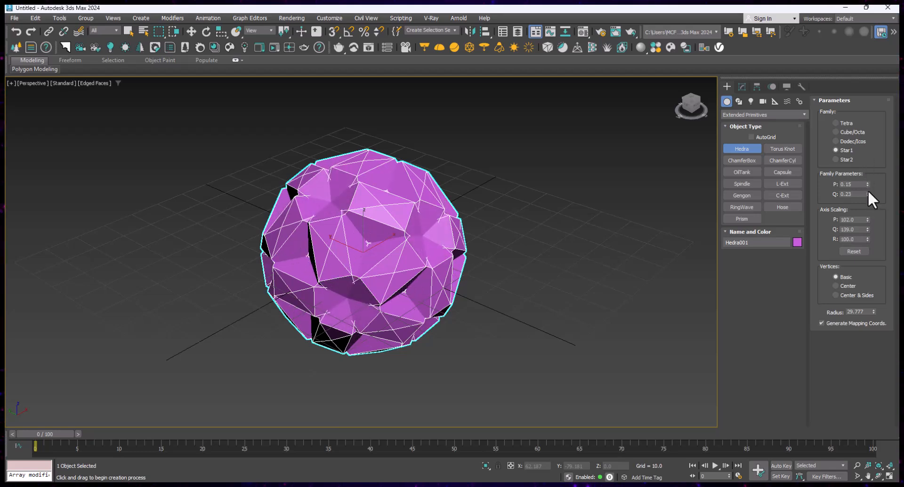
pyautogui.moveTo(867, 239); pyautogui.dragTo(869, 261)
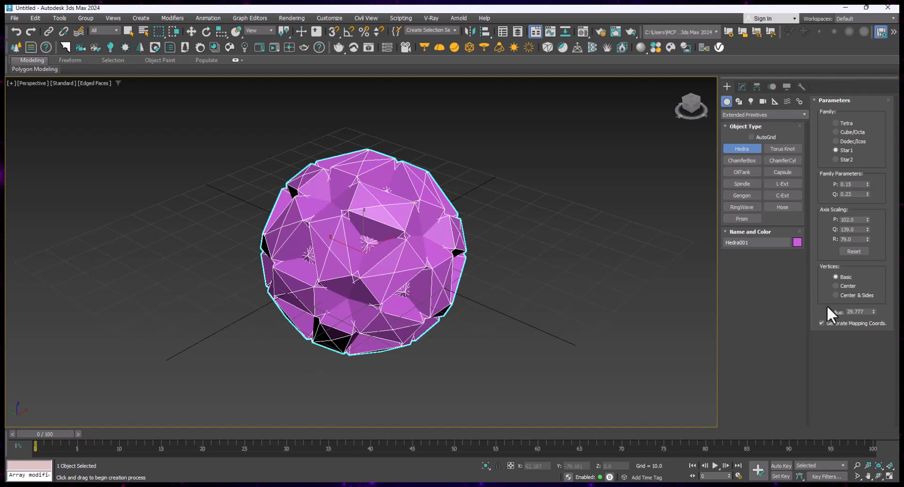
# Try the Center and Center & Sides vertex options on the hedra, ending on Basic
pyautogui.click(850, 285)
pyautogui.click(846, 292)
pyautogui.click(845, 275)
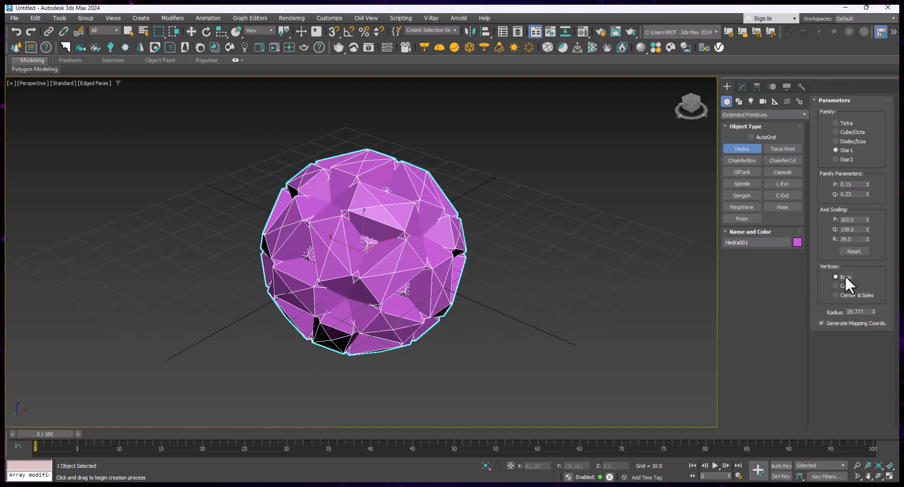
pyautogui.click(786, 148)
pyautogui.moveTo(583, 177); pyautogui.dragTo(572, 209)
pyautogui.click(576, 211)
pyautogui.keyDown('alt'); pyautogui.moveTo(584, 212); pyautogui.dragTo(397, 219, button='middle'); pyautogui.keyUp('alt')
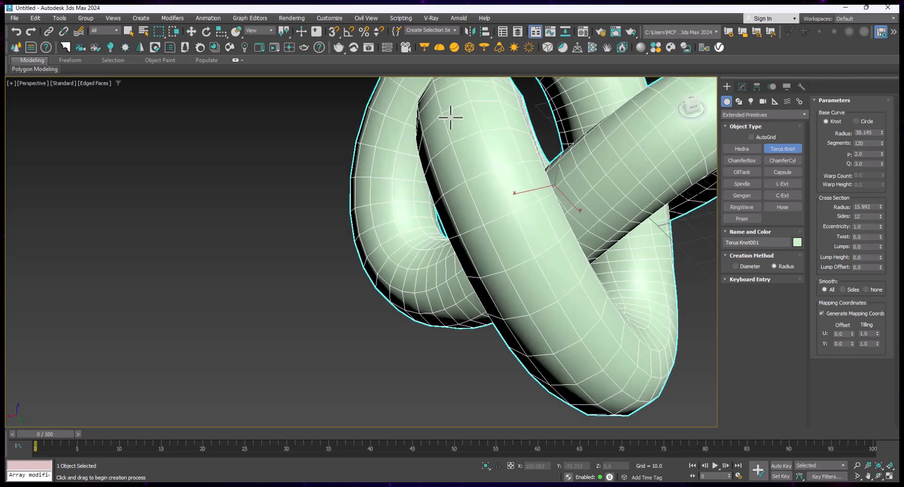
pyautogui.rightClick(488, 205)
# Delete the hedra from the scene
pyautogui.scroll(-3, 476, 215)
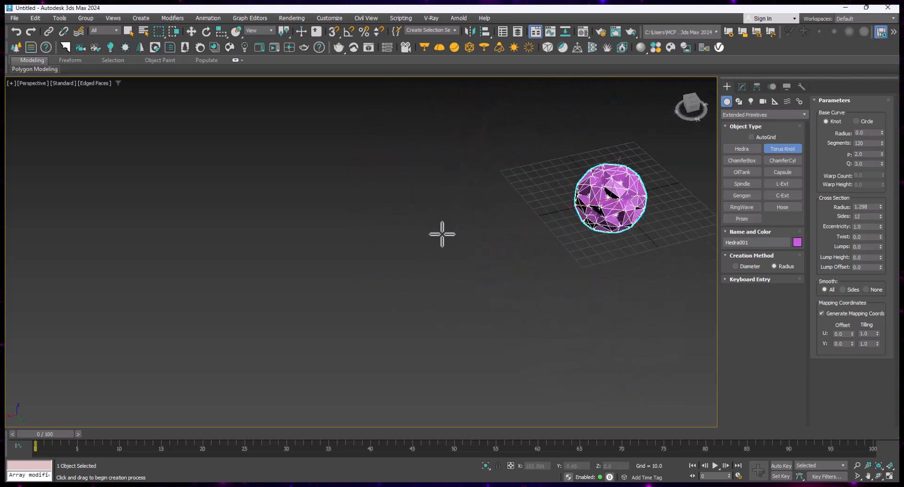
pyautogui.keyDown('alt'); pyautogui.moveTo(447, 230); pyautogui.dragTo(529, 230, button='middle'); pyautogui.keyUp('alt')
pyautogui.press('z')
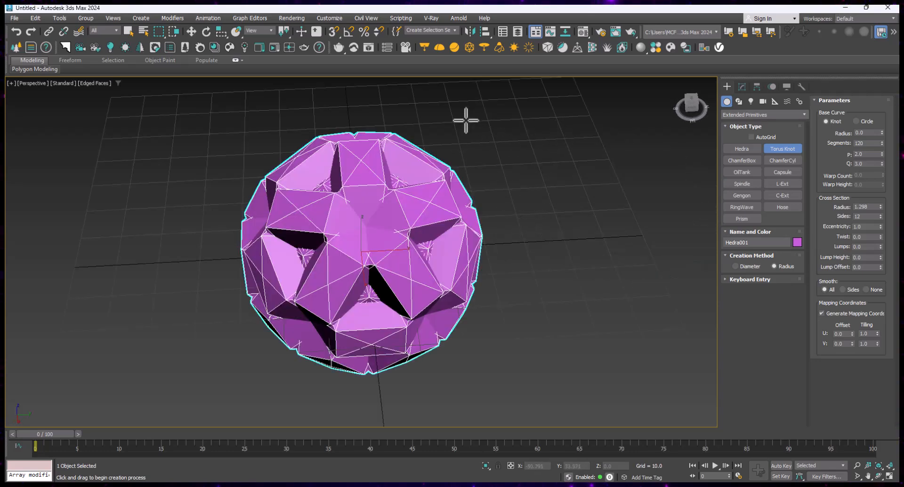
pyautogui.press('w')
pyautogui.moveTo(510, 115); pyautogui.dragTo(232, 324)
pyautogui.press('Delete')
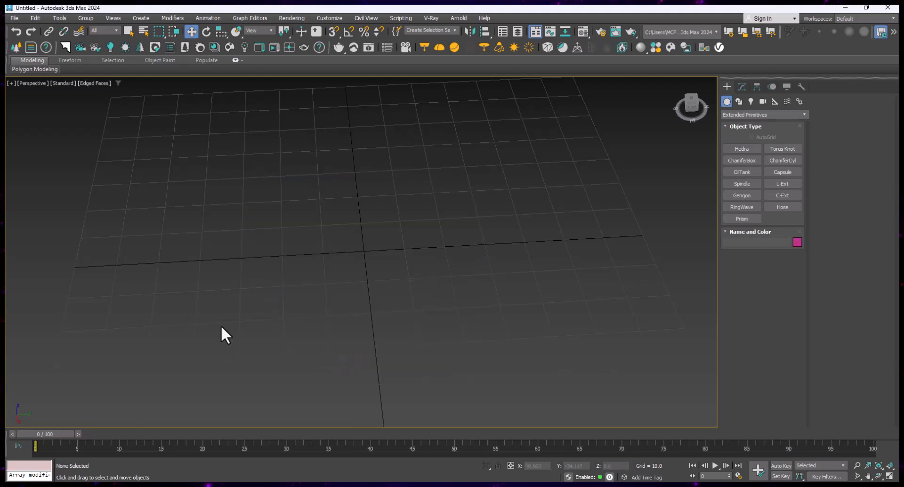
# Create a Torus Knot at the grid origin with a base radius of about 22.4 and a cross-section radius of about 1.8
pyautogui.press('z')
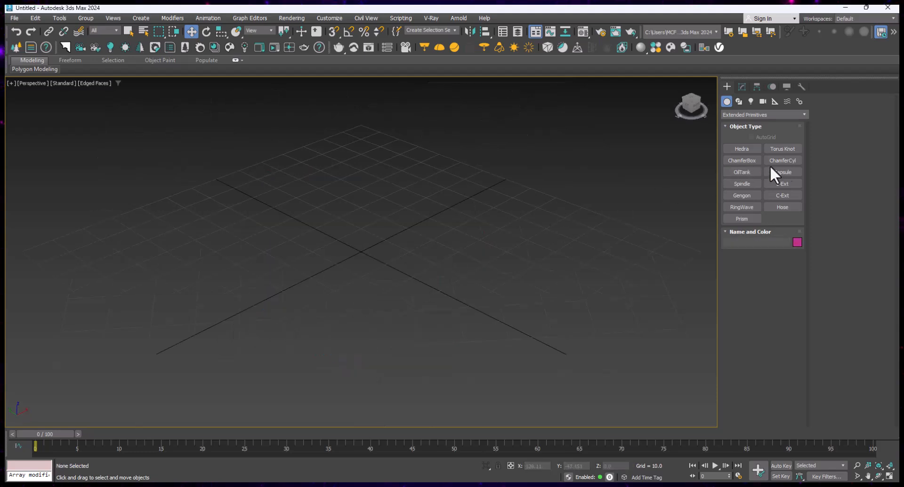
pyautogui.click(788, 149)
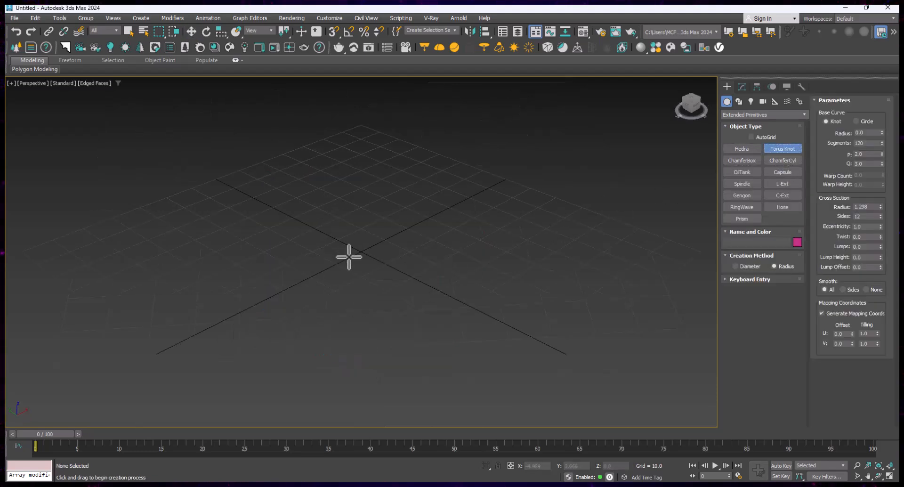
pyautogui.moveTo(349, 257); pyautogui.dragTo(397, 285)
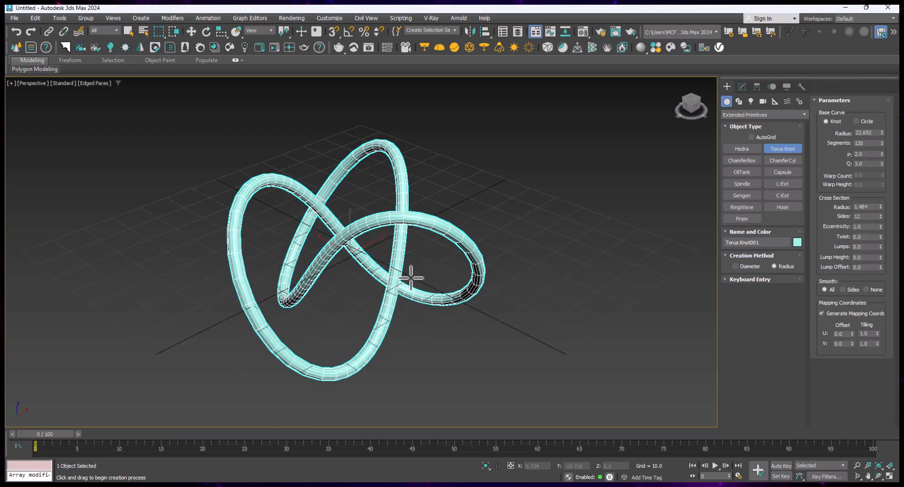
pyautogui.keyDown('alt'); pyautogui.moveTo(312, 309); pyautogui.dragTo(396, 304, button='middle'); pyautogui.keyUp('alt')
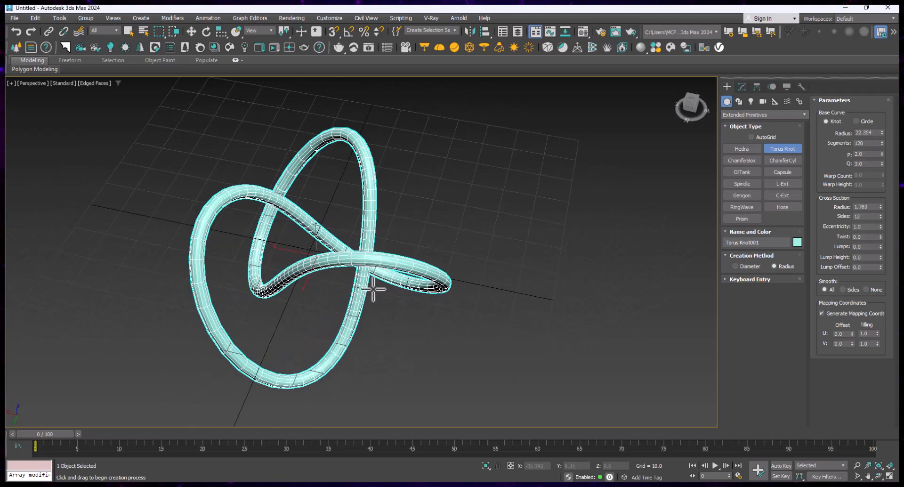
pyautogui.keyDown('alt'); pyautogui.moveTo(404, 275); pyautogui.dragTo(424, 293, button='middle'); pyautogui.keyUp('alt')
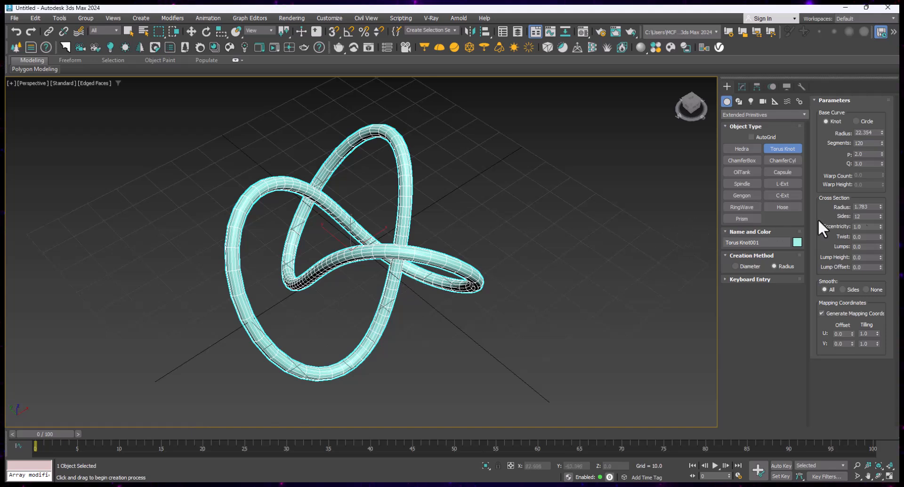
# Try the Circle base curve, return to Knot, and set the knot's base radius to about 19.4 with 120 segments
pyautogui.click(857, 121)
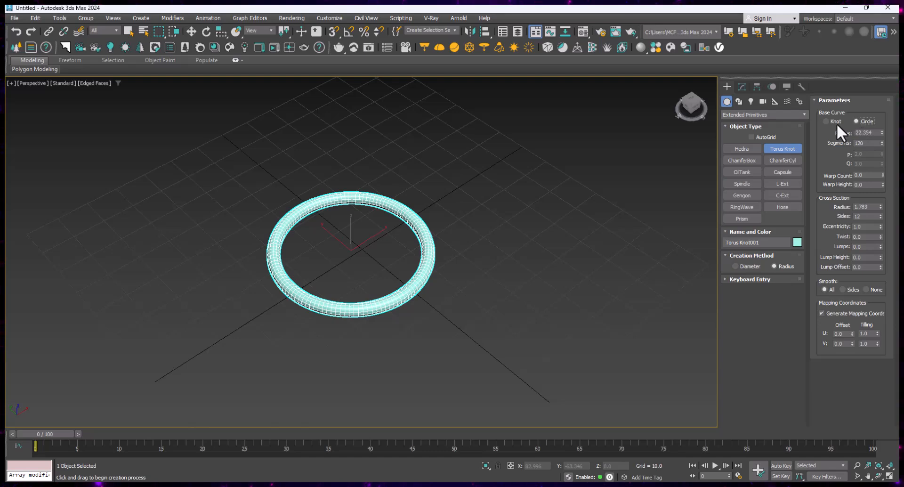
pyautogui.click(837, 123)
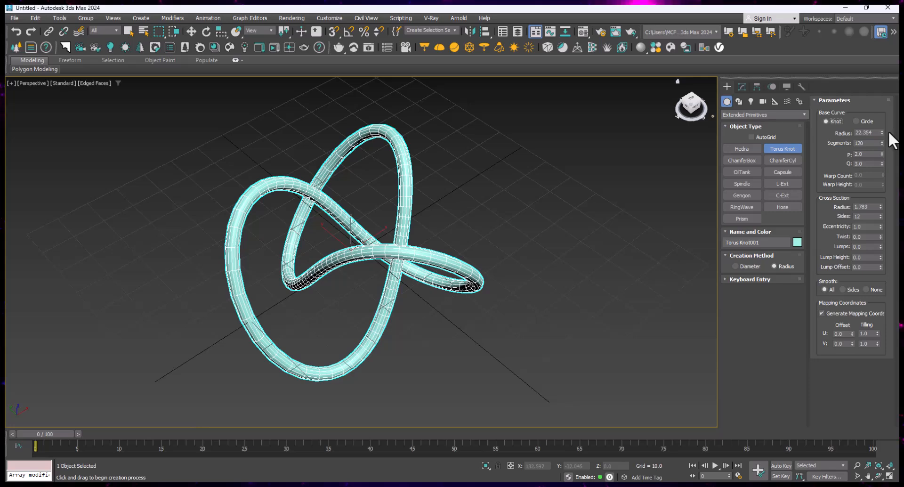
pyautogui.moveTo(882, 132)
pyautogui.mouseDown()
pyautogui.moveTo(887, 125)
pyautogui.moveTo(887, 148)
pyautogui.moveTo(887, 136)
pyautogui.mouseUp()
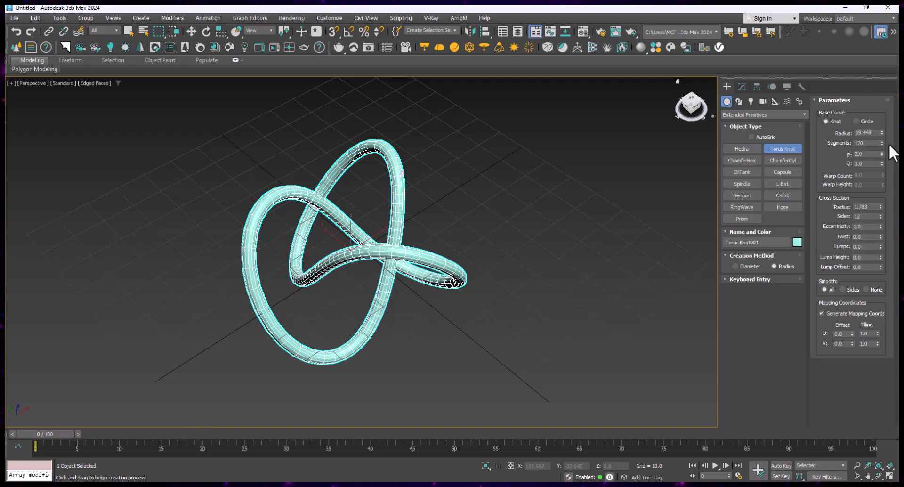
pyautogui.moveTo(882, 143)
pyautogui.mouseDown()
pyautogui.moveTo(885, 200)
pyautogui.moveTo(883, 103)
pyautogui.moveTo(885, 142)
pyautogui.mouseUp()
# Set the torus knot's base curve parameters to P 4 and Q 1
pyautogui.moveTo(882, 152)
pyautogui.mouseDown()
pyautogui.moveTo(885, 144)
pyautogui.moveTo(882, 163)
pyautogui.moveTo(886, 155)
pyautogui.mouseUp()
pyautogui.rightClick(882, 164)
pyautogui.rightClick(882, 155)
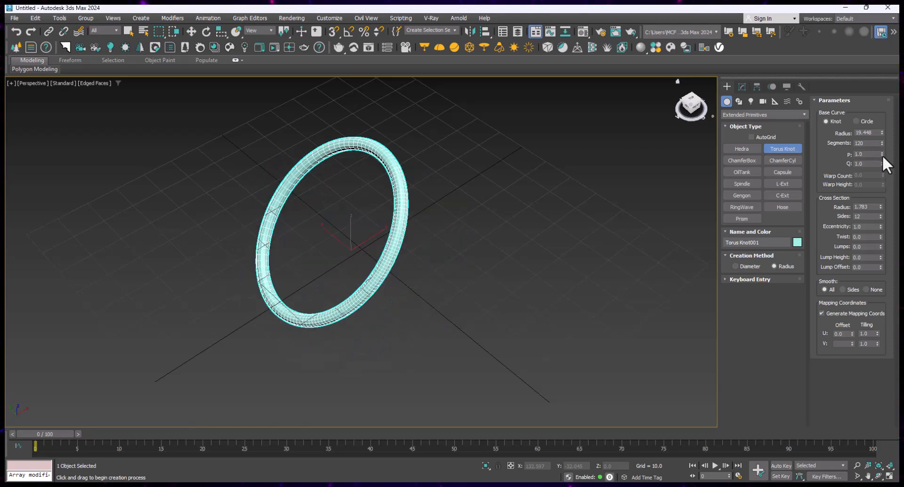
pyautogui.moveTo(882, 154); pyautogui.dragTo(884, 148)
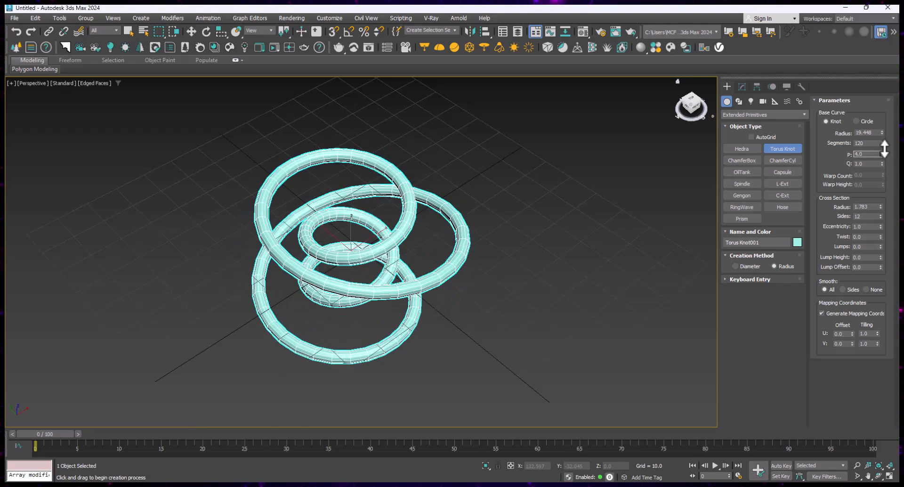
# Delete the torus knot from the scene
pyautogui.moveTo(495, 226)
pyautogui.keyDown('alt'); pyautogui.mouseDown(button='middle')
pyautogui.moveTo(504, 206)
pyautogui.moveTo(567, 185)
pyautogui.moveTo(629, 202)
pyautogui.moveTo(495, 226)
pyautogui.moveTo(446, 216)
pyautogui.moveTo(538, 214)
pyautogui.moveTo(494, 212)
pyautogui.mouseUp(button='middle'); pyautogui.keyUp('alt')
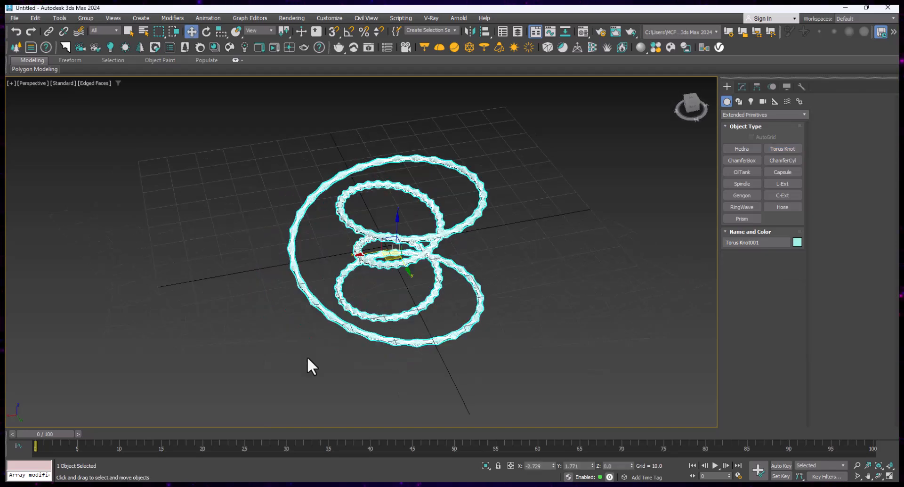
pyautogui.press('Delete')
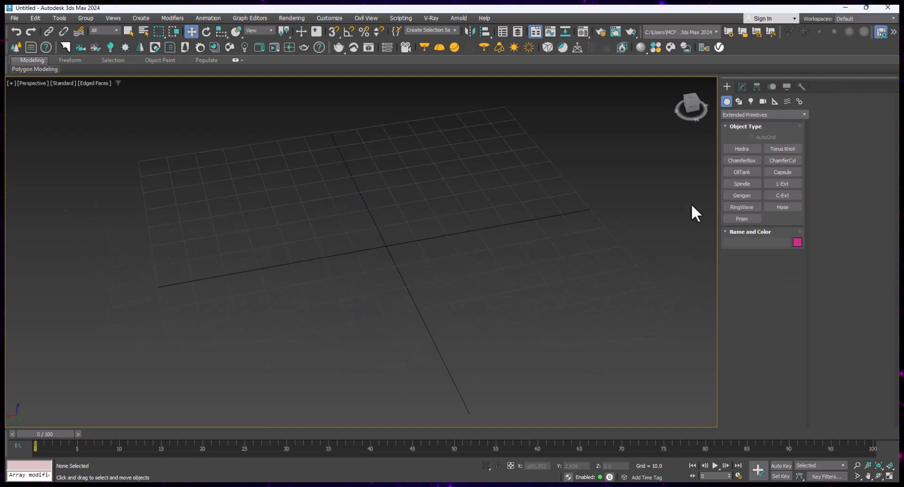
# Create a ChamferBox across the grid origin about 37.8 long, 72.7 wide and 25 high, with a fillet of about 0.13
pyautogui.click(741, 162)
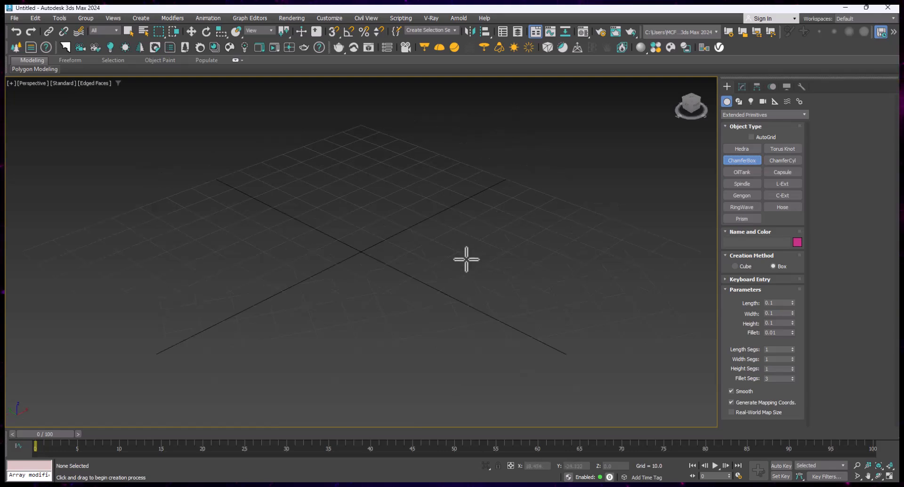
pyautogui.moveTo(397, 212); pyautogui.dragTo(305, 359)
pyautogui.scroll(5, 313, 294)
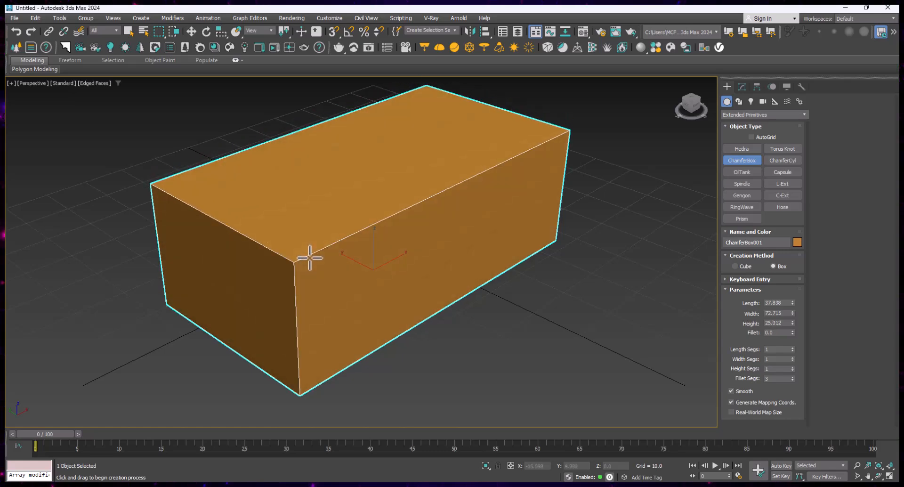
pyautogui.click(309, 258)
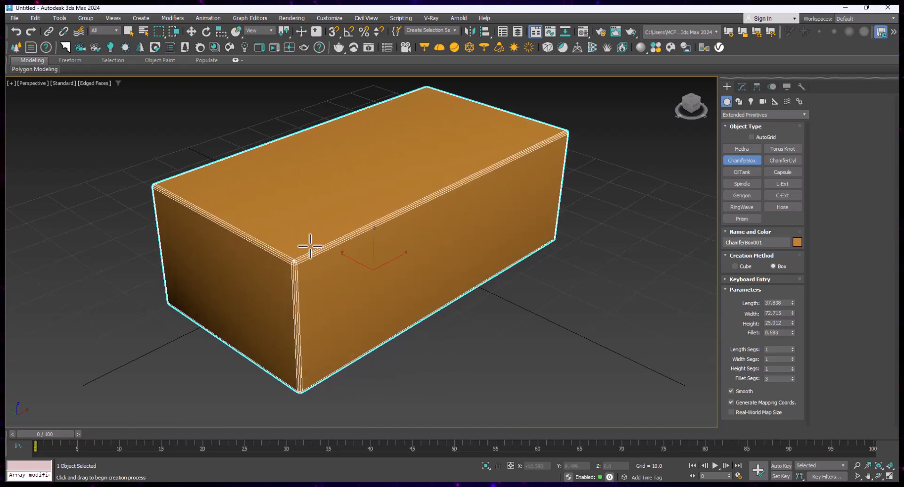
pyautogui.scroll(2, 309, 246)
pyautogui.scroll(5, 310, 245)
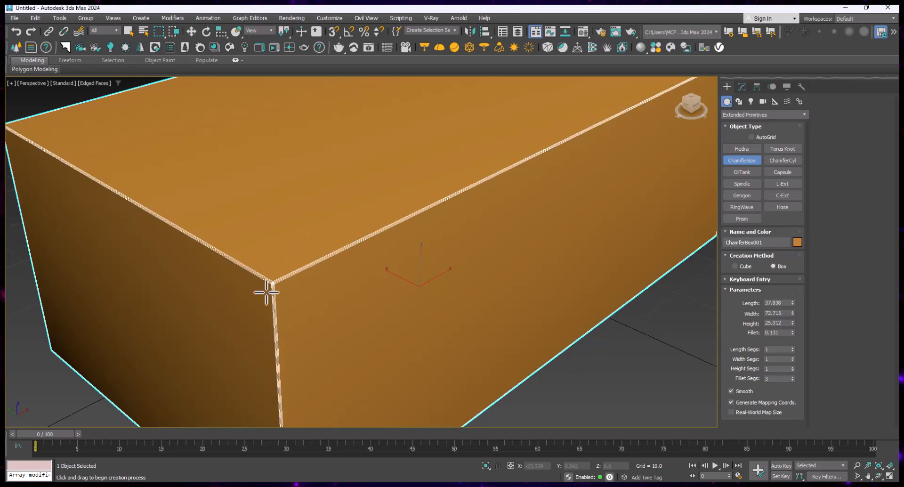
# Examine the chamfer box's rounded edges and upper corner close up and from a distance
pyautogui.scroll(-5, 266, 292)
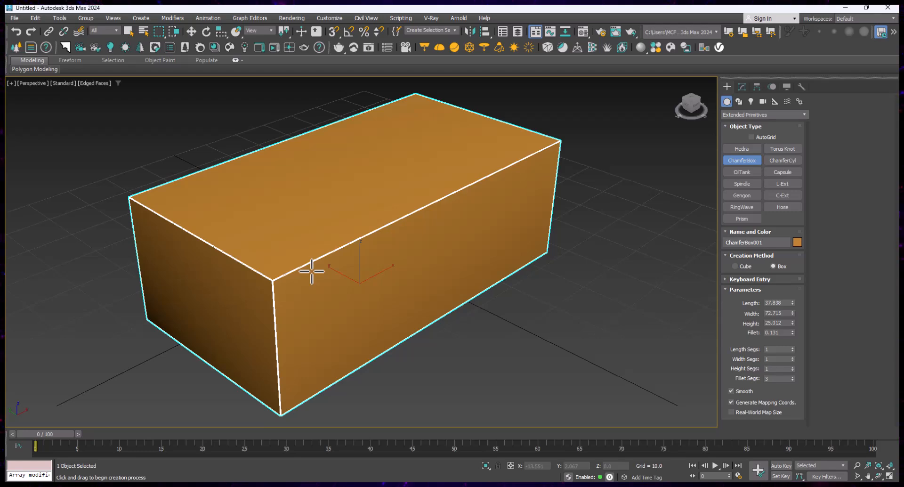
pyautogui.keyDown('alt'); pyautogui.moveTo(311, 272); pyautogui.dragTo(476, 239, button='middle'); pyautogui.keyUp('alt')
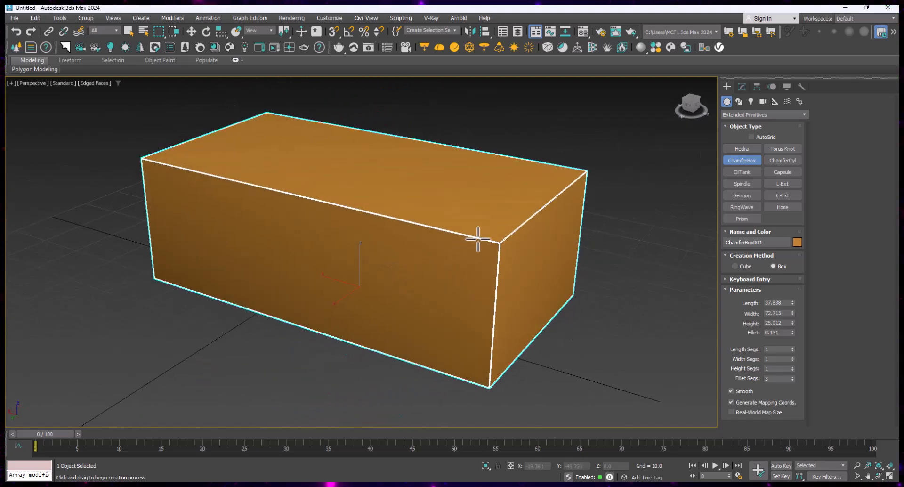
pyautogui.scroll(10, 475, 240)
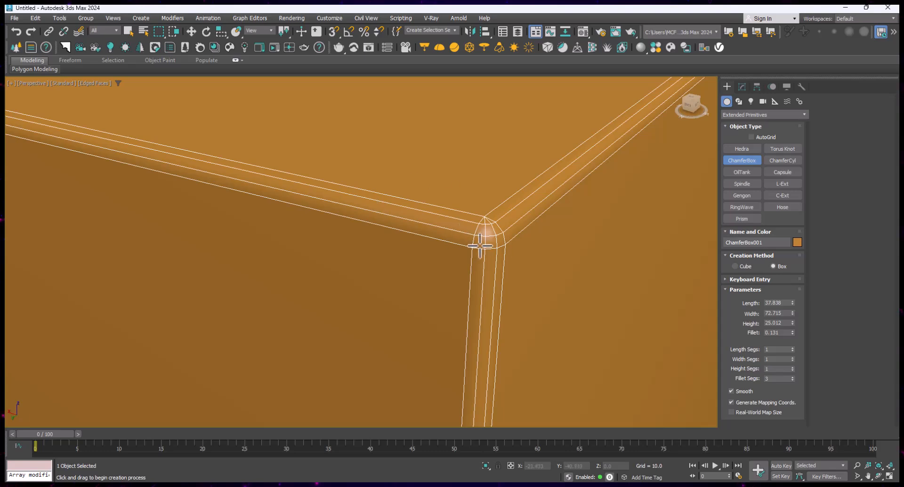
pyautogui.scroll(-10, 484, 244)
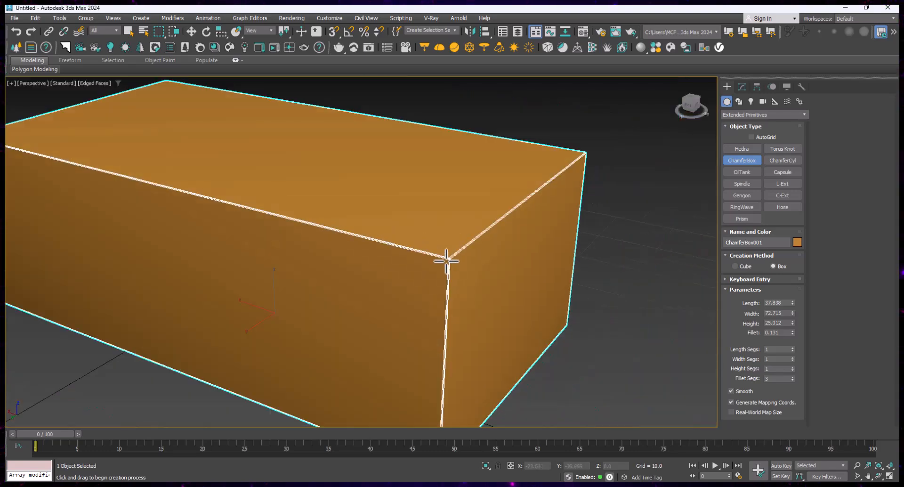
pyautogui.scroll(5, 446, 261)
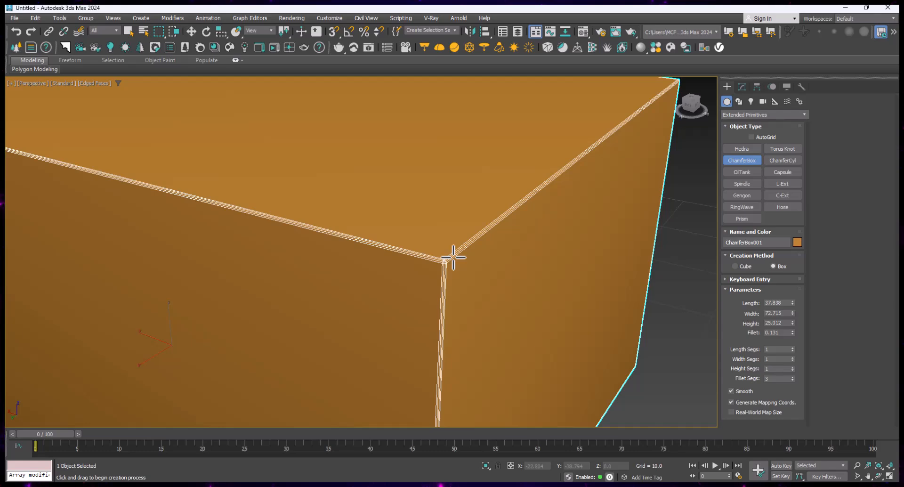
pyautogui.scroll(2, 453, 257)
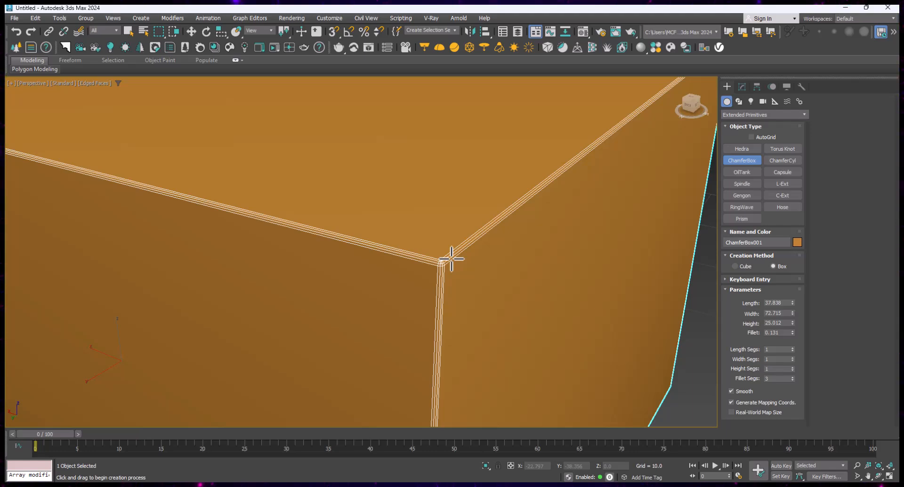
pyautogui.scroll(4, 451, 258)
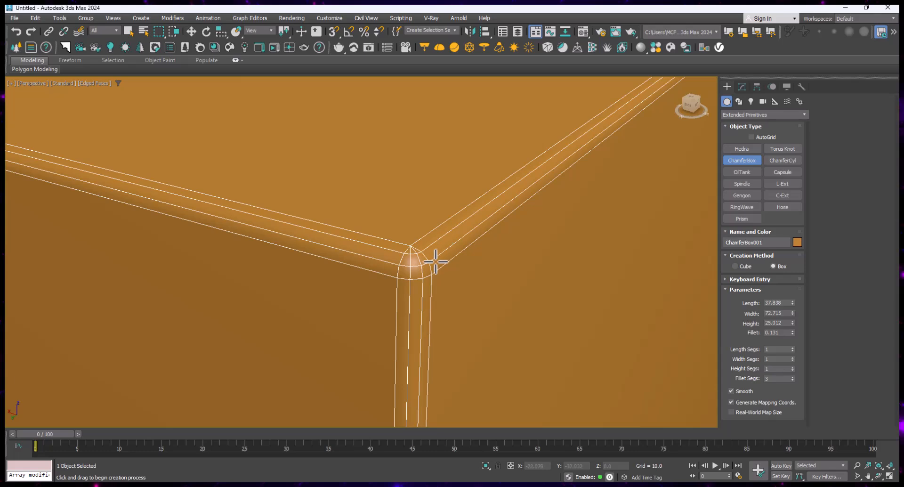
pyautogui.scroll(-10, 434, 267)
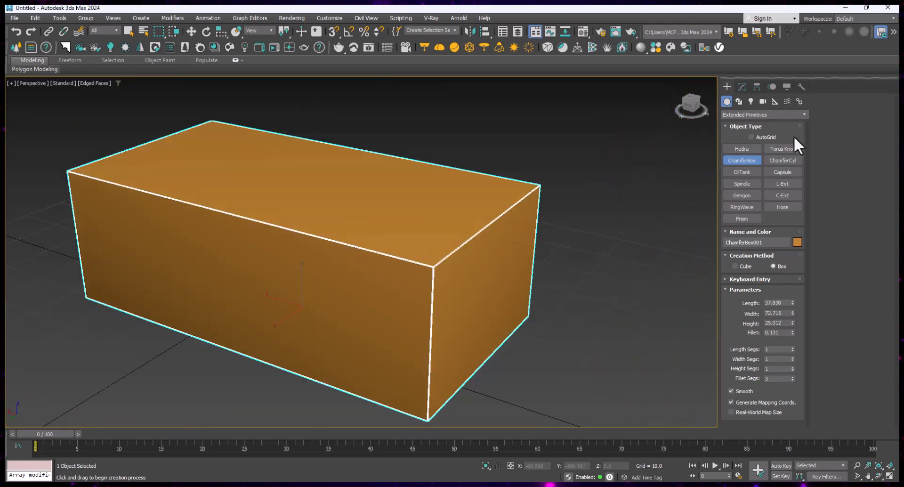
# Create a standard Box about 32.2 long, 4.5 wide and 18.1 high beside the chamfer box, and compare their corner edges
pyautogui.click(727, 113)
pyautogui.click(730, 126)
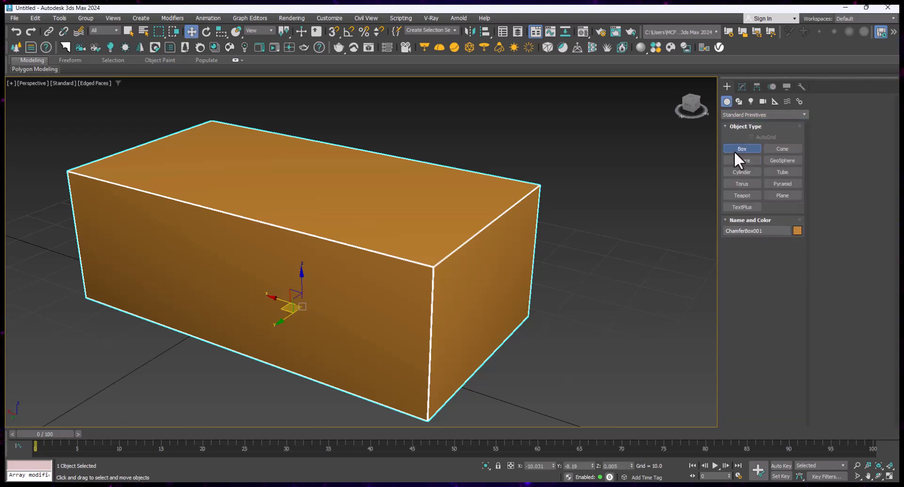
pyautogui.click(735, 150)
pyautogui.moveTo(594, 297); pyautogui.dragTo(507, 365)
pyautogui.click(514, 269)
pyautogui.scroll(6, 552, 279)
pyautogui.scroll(4, 506, 349)
pyautogui.scroll(-3, 471, 259)
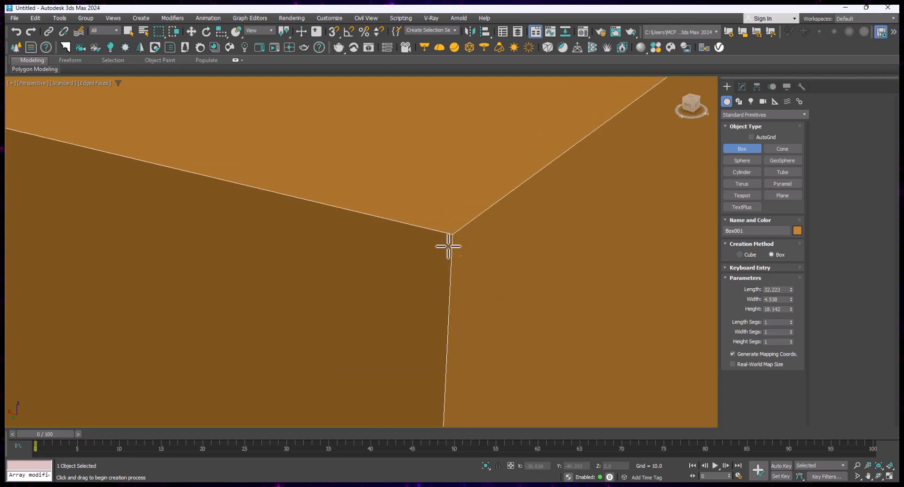
pyautogui.scroll(-8, 430, 262)
pyautogui.scroll(5, 341, 254)
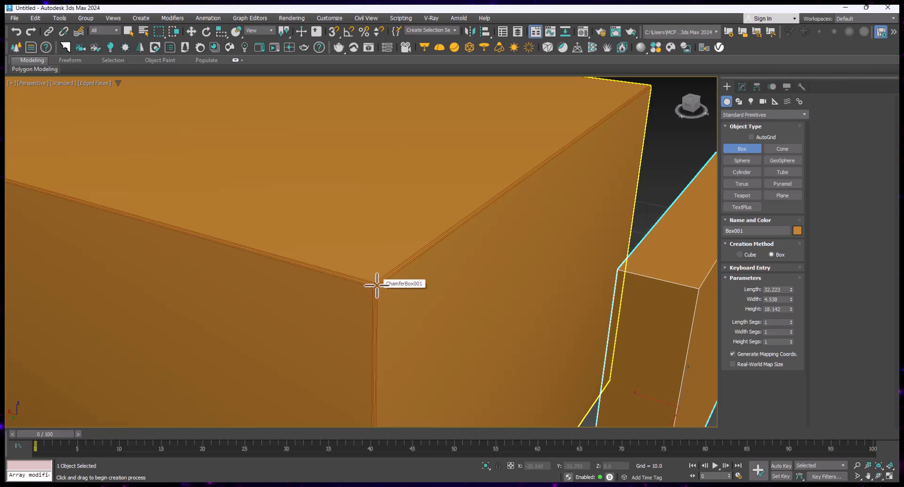
# Return to Extended Primitives and create a ChamferCyl in front of the chamfer box with radius about 8.6, height about 19.1 and fillet about 0.37
pyautogui.press('w')
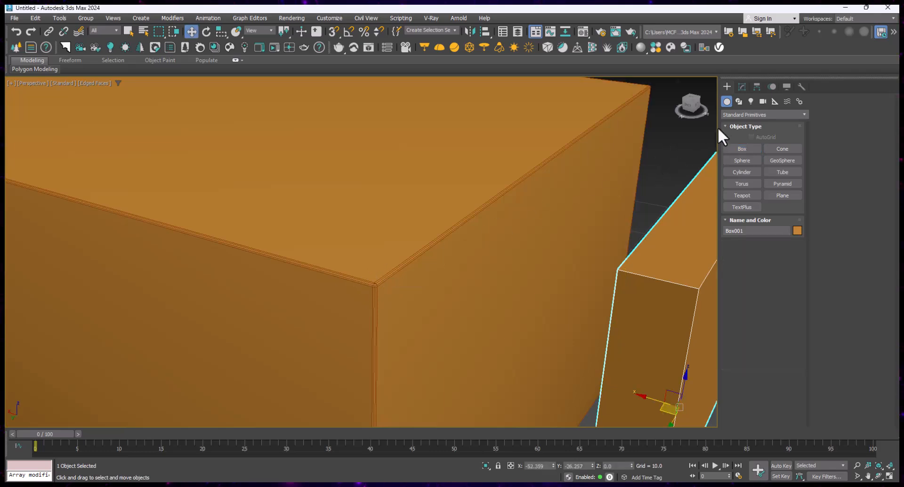
pyautogui.click(730, 115)
pyautogui.click(733, 132)
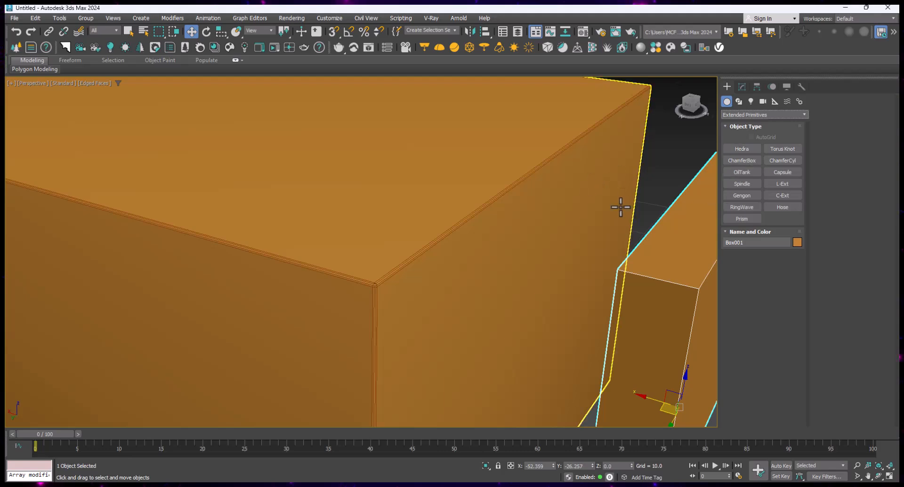
pyautogui.scroll(-2, 489, 212)
pyautogui.scroll(-4, 489, 212)
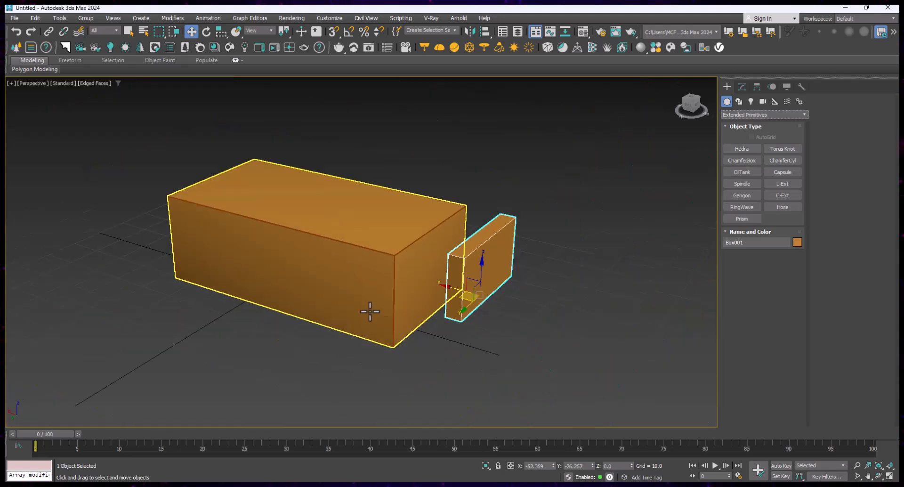
pyautogui.scroll(5, 395, 334)
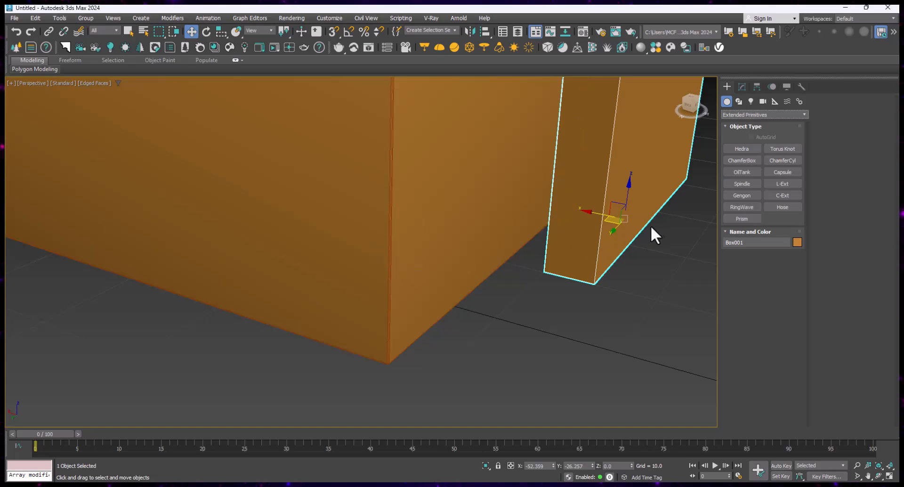
pyautogui.click(782, 160)
pyautogui.scroll(-4, 557, 267)
pyautogui.moveTo(293, 331); pyautogui.dragTo(262, 369)
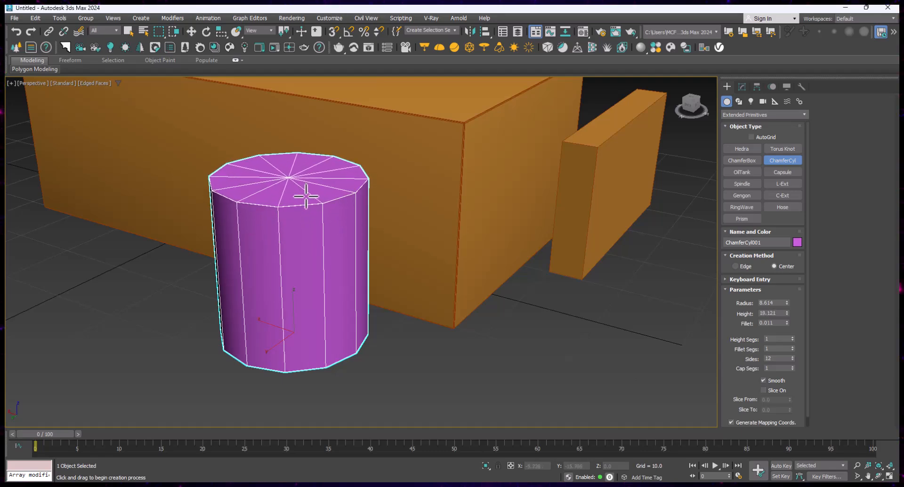
pyautogui.scroll(5, 304, 210)
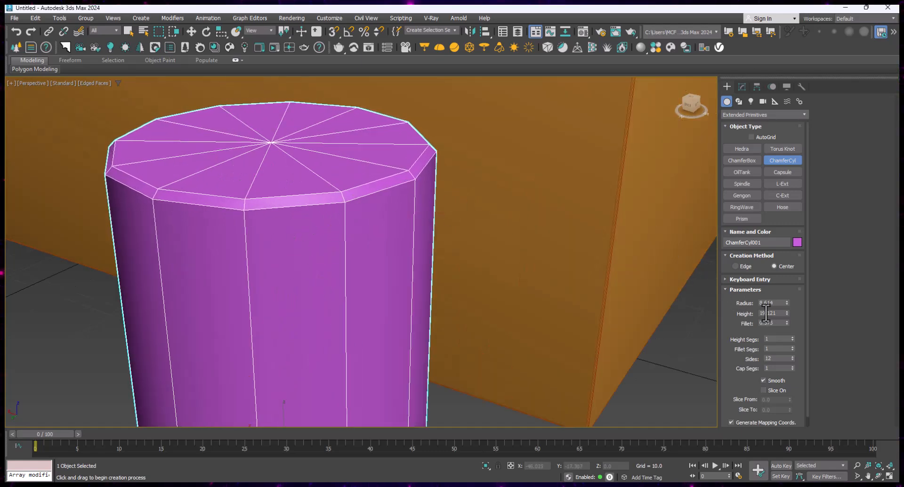
# Set the chamfer cylinder's height segments to 8 and its fillet segments to 5
pyautogui.moveTo(792, 338); pyautogui.dragTo(794, 345)
pyautogui.scroll(6, 476, 193)
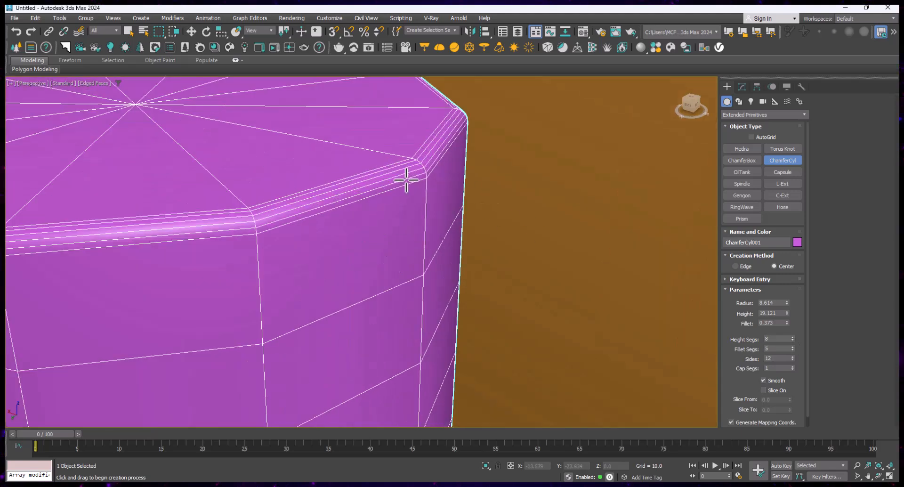
pyautogui.click(792, 350)
pyautogui.click(792, 349)
pyautogui.click(792, 347)
pyautogui.click(792, 347)
pyautogui.scroll(-5, 539, 295)
pyautogui.scroll(-3, 403, 276)
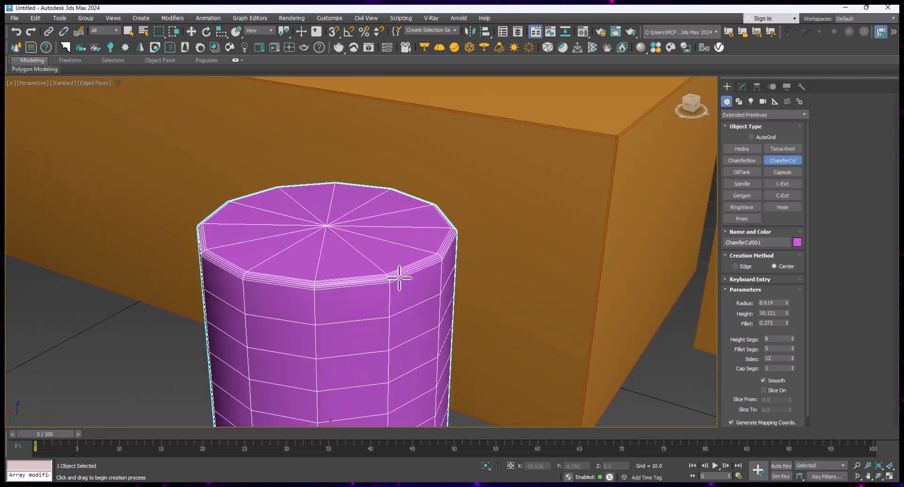
# Leave cylinder creation, view the chamfer cylinder's modifiable parameters, and return to the primitive creation options
pyautogui.press('w')
pyautogui.scroll(-3, 348, 288)
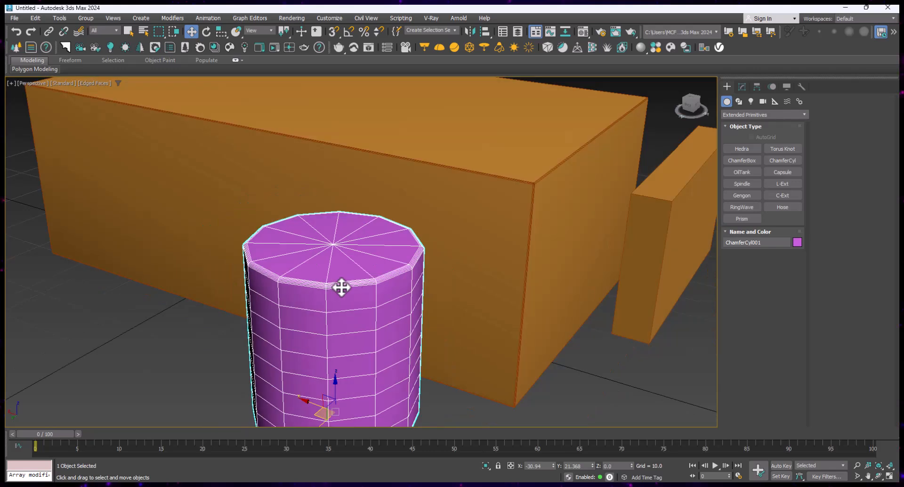
pyautogui.scroll(-3, 464, 303)
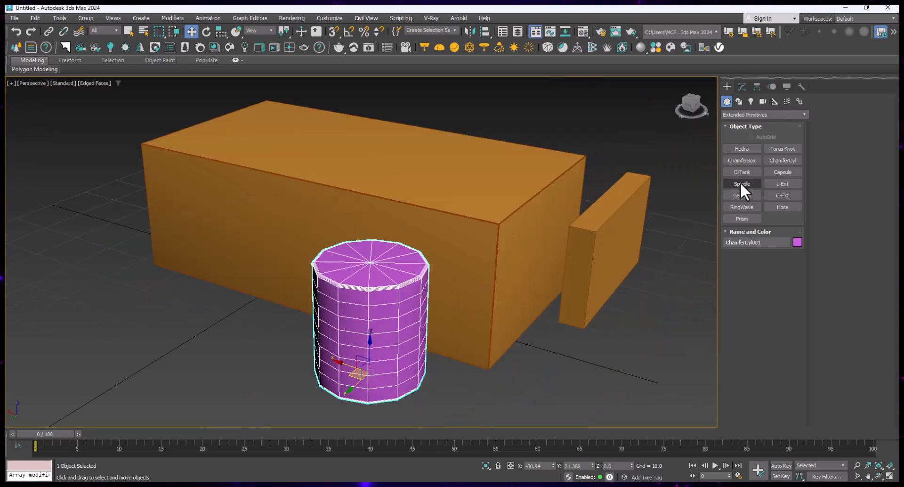
pyautogui.click(742, 86)
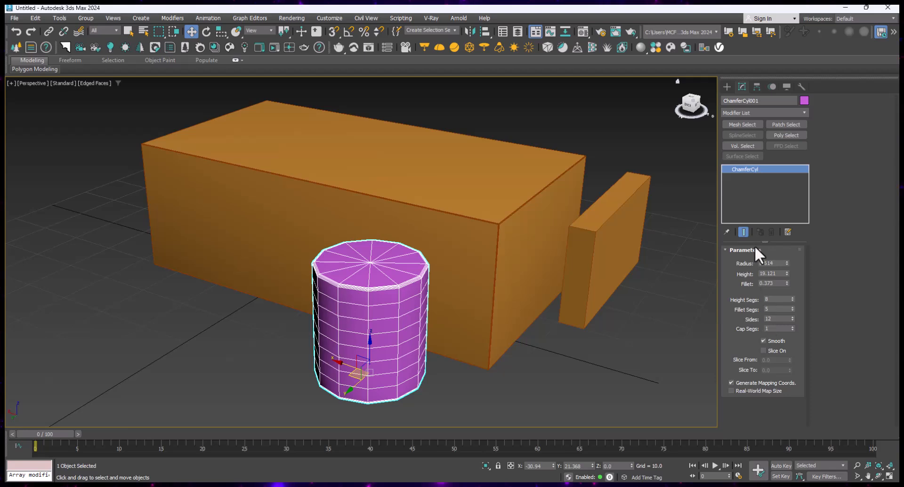
pyautogui.click(726, 87)
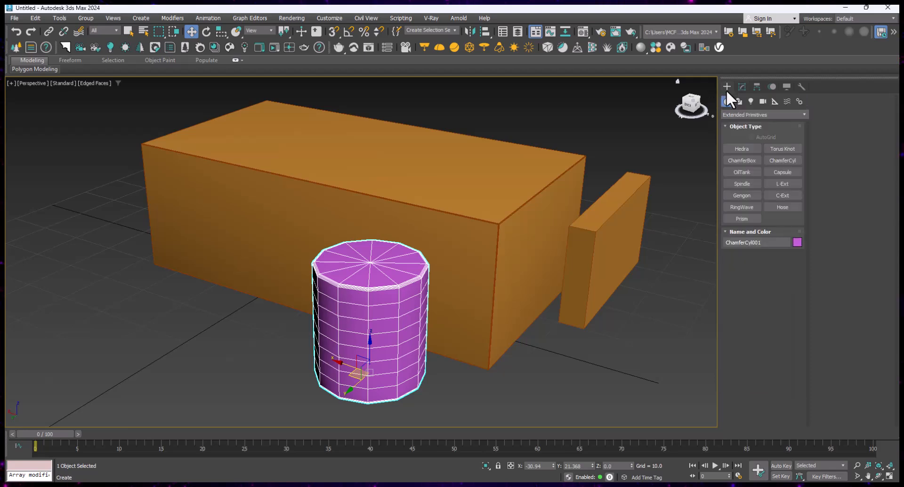
# Create an OilTank beside the chamfer box with radius about 10.8, height about 56.9 and cap height about 3.4
pyautogui.click(742, 171)
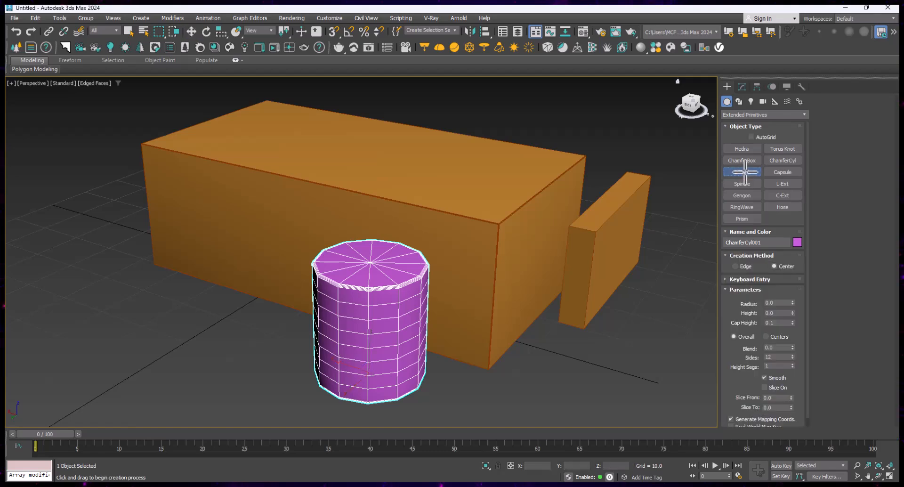
pyautogui.moveTo(125, 306); pyautogui.dragTo(142, 346)
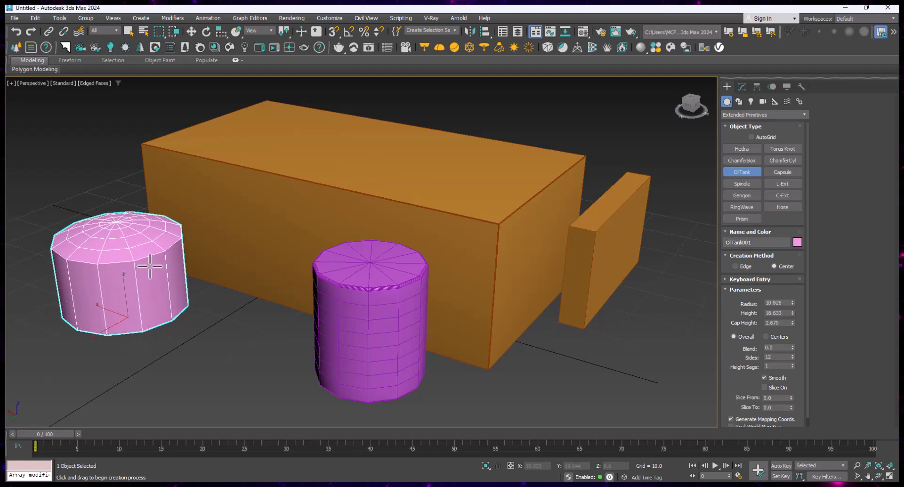
pyautogui.scroll(-5, 154, 198)
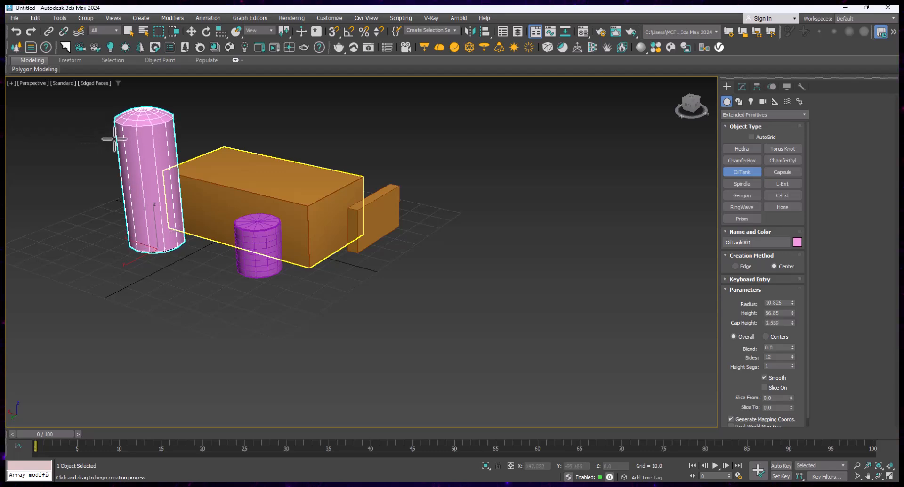
pyautogui.keyDown('alt'); pyautogui.moveTo(174, 219); pyautogui.dragTo(221, 223, button='middle'); pyautogui.keyUp('alt')
pyautogui.scroll(3, 120, 106)
pyautogui.scroll(2, 120, 106)
pyautogui.scroll(-1, 200, 165)
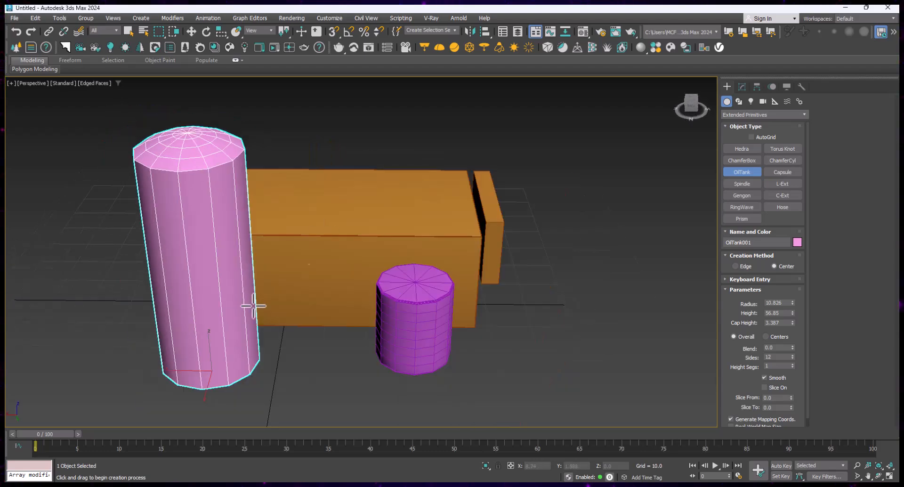
# Create a Capsule beside the oil tank and adjust it to radius about 5.4, height about 59, 15 sides, 10 height segments and Slice From 24.5
pyautogui.click(782, 172)
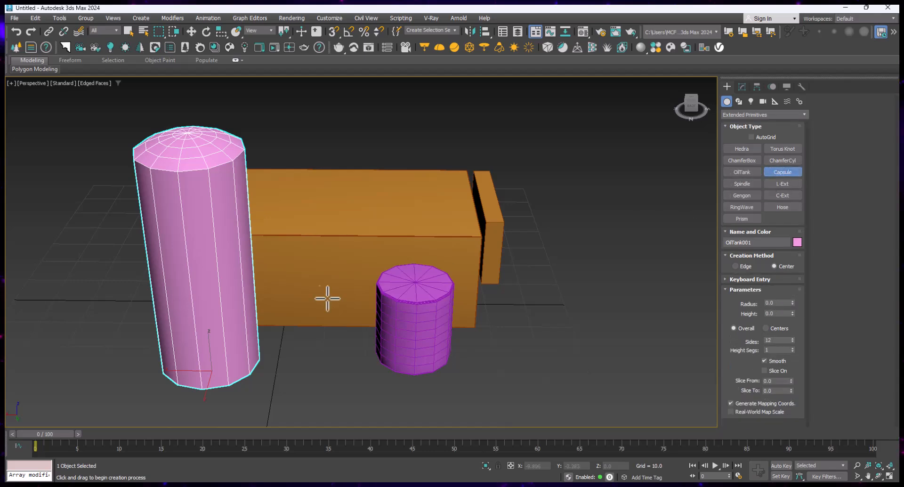
pyautogui.scroll(-2, 242, 298)
pyautogui.moveTo(127, 317); pyautogui.dragTo(147, 329)
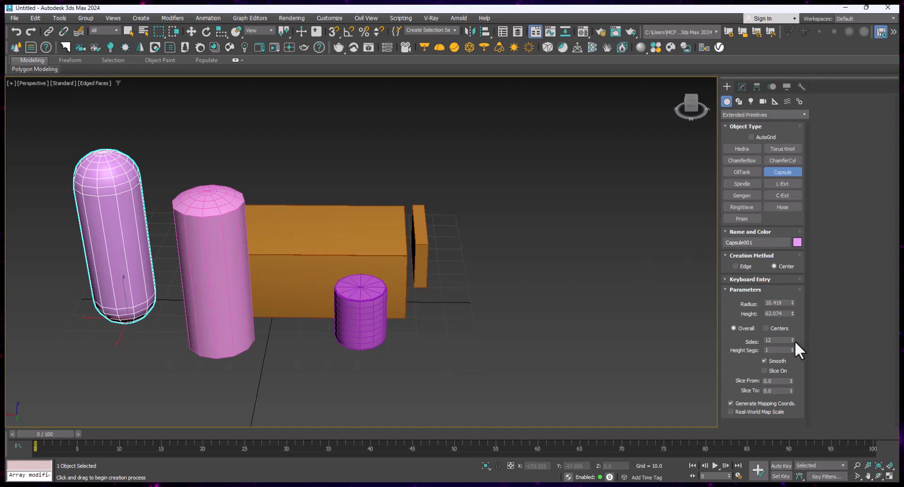
pyautogui.moveTo(792, 302); pyautogui.dragTo(790, 358)
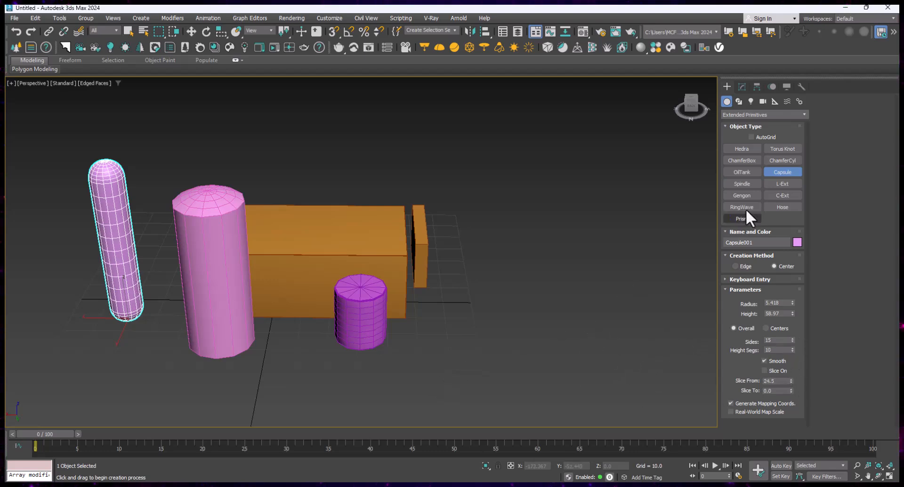
# Create a Spindle beyond the thin orange box with radius about 14.5, height about 32 and cap height about 8.1
pyautogui.click(742, 185)
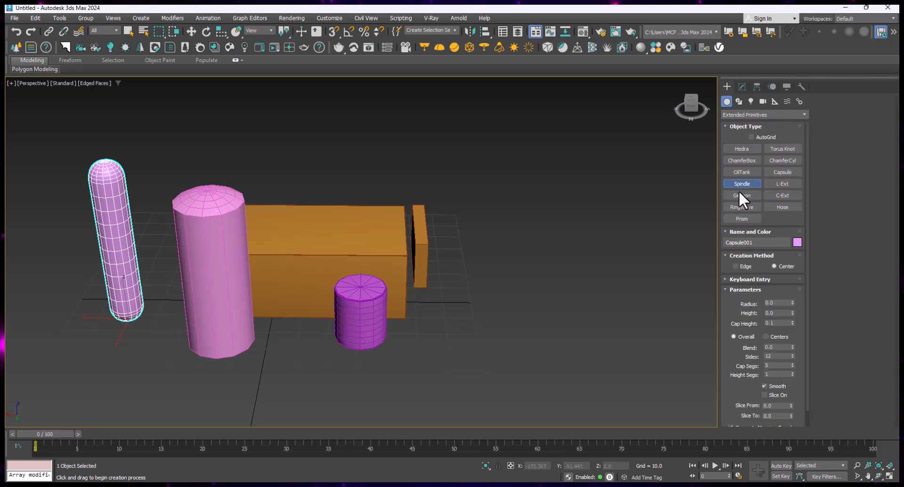
pyautogui.moveTo(512, 284); pyautogui.dragTo(531, 299)
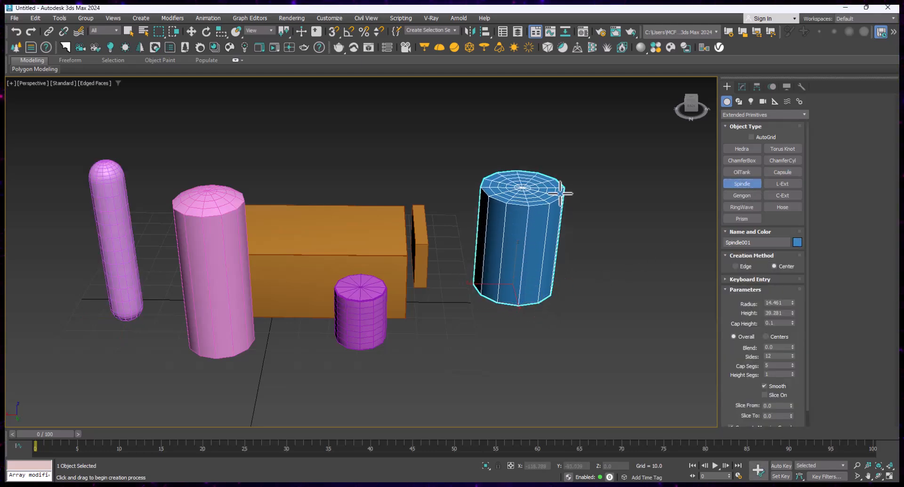
pyautogui.scroll(4, 560, 197)
pyautogui.click(565, 171)
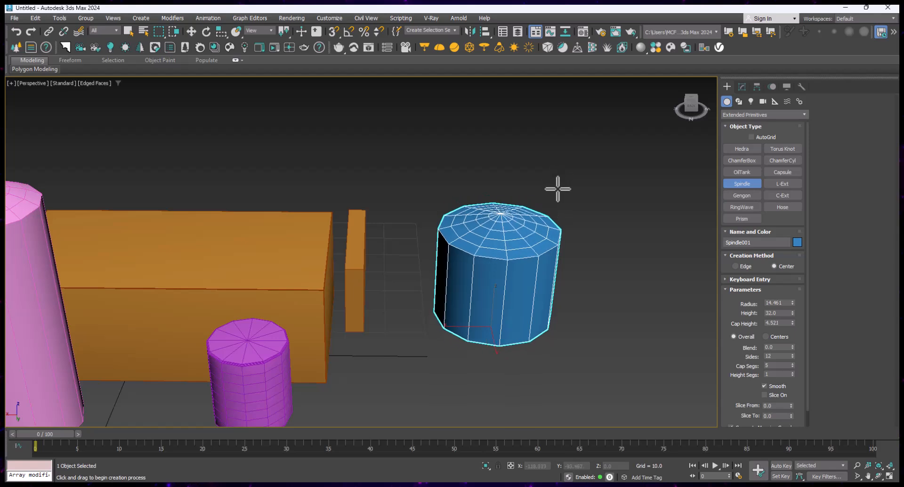
pyautogui.click(555, 204)
pyautogui.scroll(3, 567, 258)
pyautogui.moveTo(567, 257); pyautogui.dragTo(386, 250, button='middle')
pyautogui.scroll(-4, 339, 226)
pyautogui.keyDown('alt'); pyautogui.moveTo(339, 226); pyautogui.dragTo(356, 258, button='middle'); pyautogui.keyUp('alt')
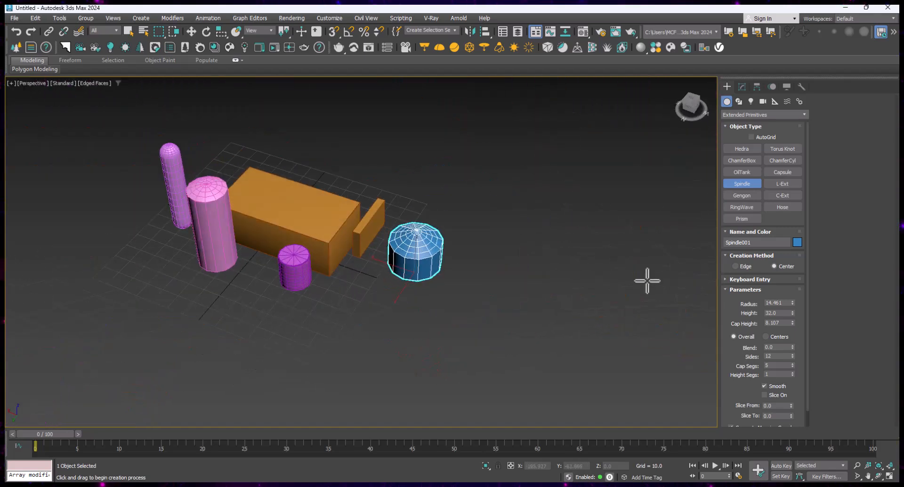
# Create a thin-walled L-Ext beside the spindle with side length about 47.5, front length about -33.4 and height about 55.1
pyautogui.click(786, 183)
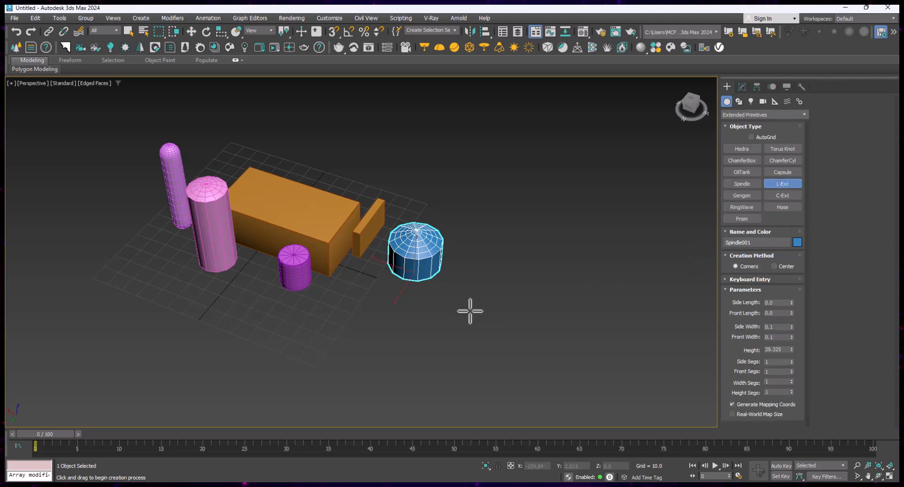
pyautogui.moveTo(460, 295); pyautogui.dragTo(489, 381)
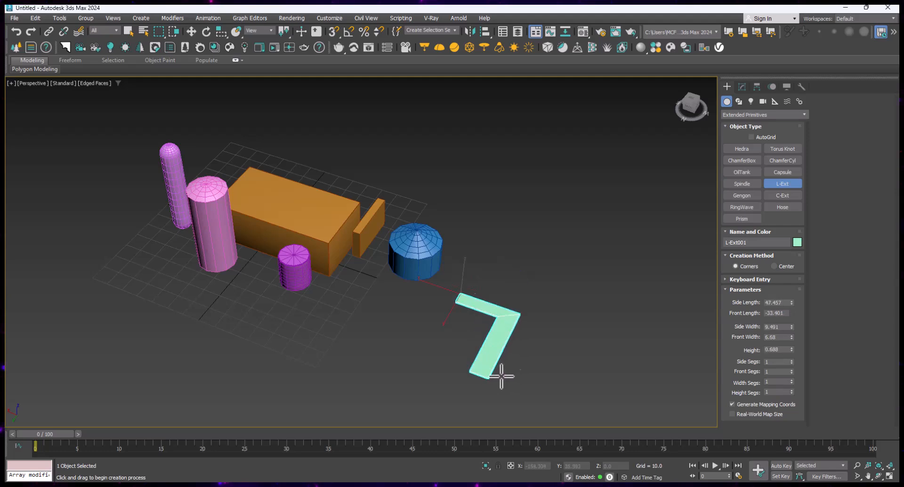
pyautogui.click(541, 262)
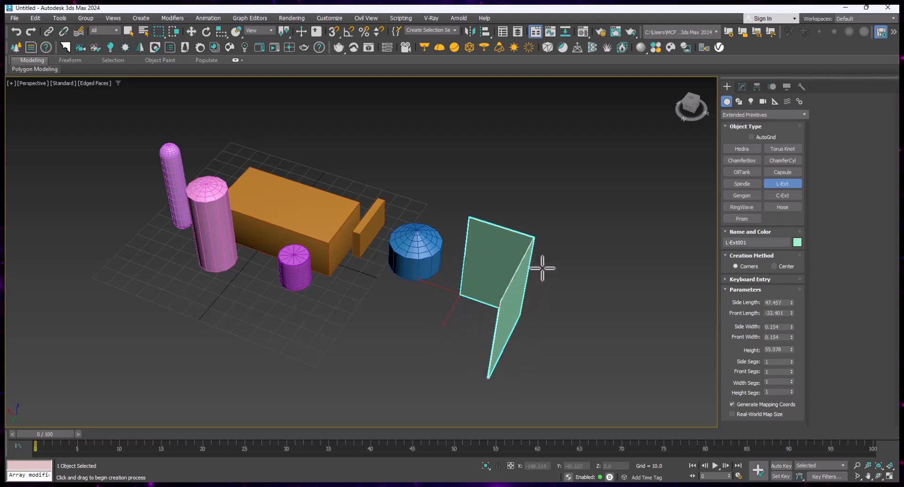
# Adjust the L-Ext to lengths about 50.3 and -35.1, widths about 8.2 and 3.1, height about 95.3, and increase its side segments
pyautogui.keyDown('alt'); pyautogui.moveTo(489, 295); pyautogui.dragTo(518, 325, button='middle'); pyautogui.keyUp('alt')
pyautogui.moveTo(790, 303); pyautogui.dragTo(792, 281)
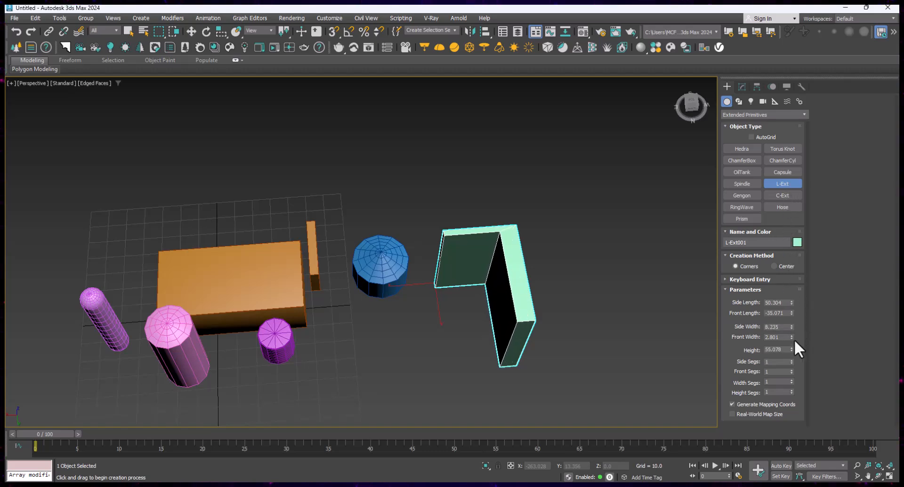
pyautogui.moveTo(792, 336); pyautogui.dragTo(792, 313)
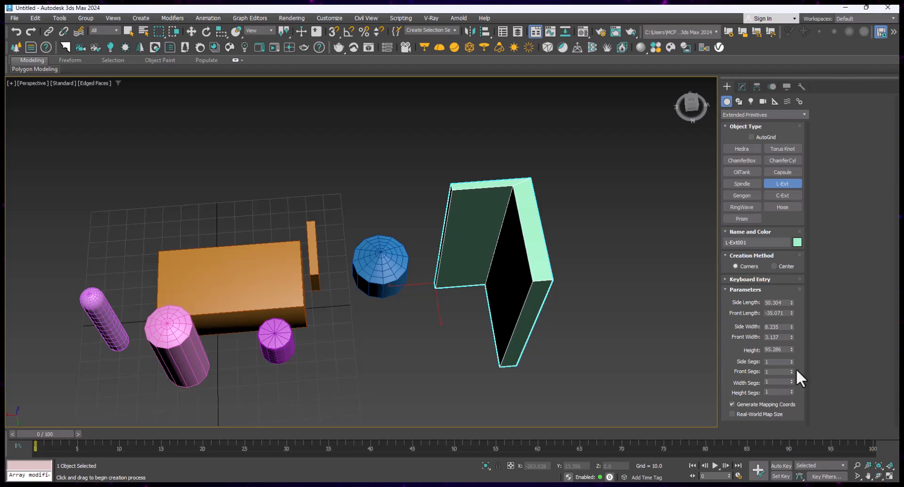
pyautogui.moveTo(791, 361); pyautogui.dragTo(791, 360)
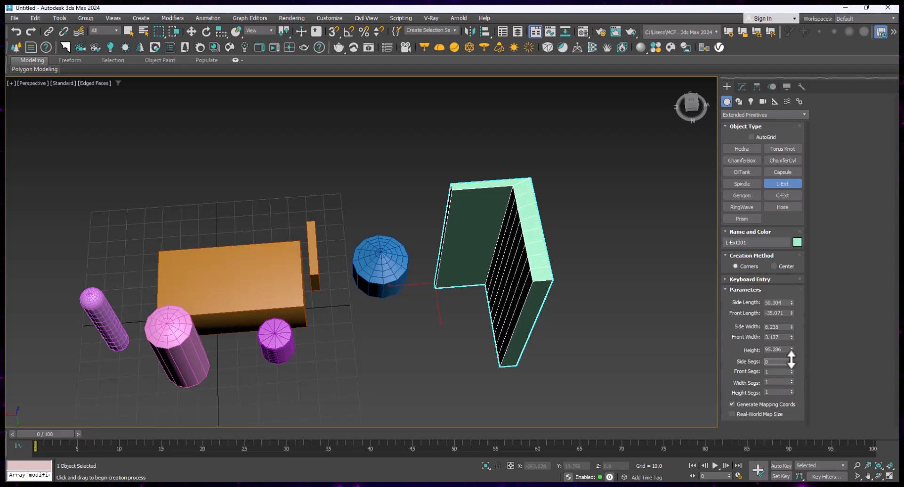
pyautogui.keyDown('alt'); pyautogui.moveTo(657, 362); pyautogui.dragTo(572, 334, button='middle'); pyautogui.keyUp('alt')
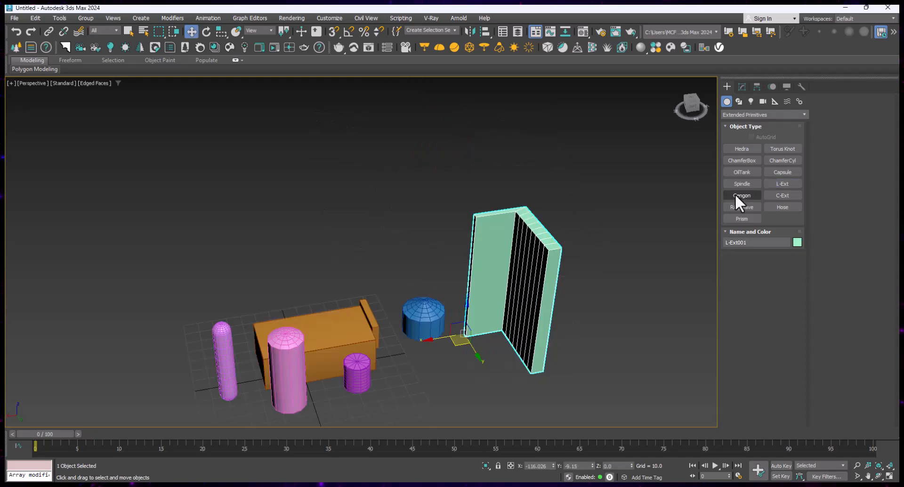
# Create a 32-sided Gengon behind the other primitives with radius about 49.9, fillet about 4.9 and height about 91.8
pyautogui.click(749, 197)
pyautogui.moveTo(353, 224); pyautogui.dragTo(363, 257)
pyautogui.click(397, 176)
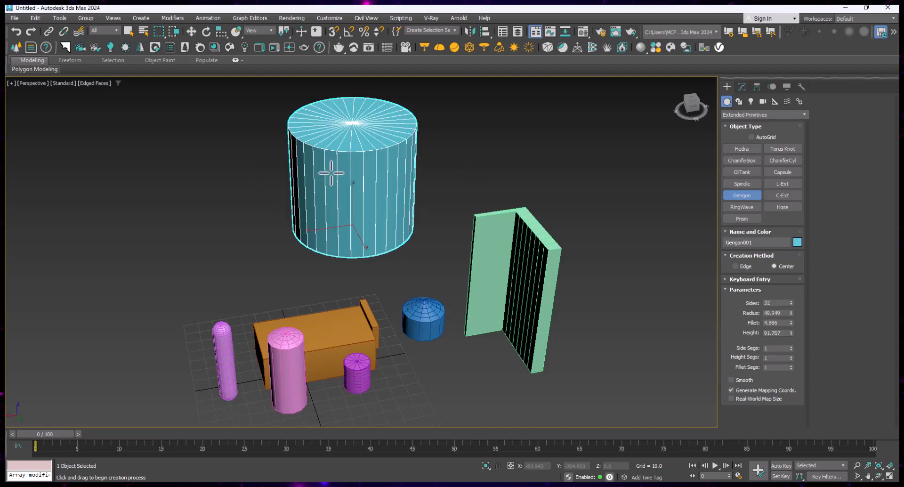
pyautogui.keyDown('alt'); pyautogui.moveTo(428, 170); pyautogui.dragTo(466, 195, button='middle'); pyautogui.keyUp('alt')
pyautogui.keyDown('alt'); pyautogui.moveTo(398, 196); pyautogui.dragTo(331, 162, button='middle'); pyautogui.keyUp('alt')
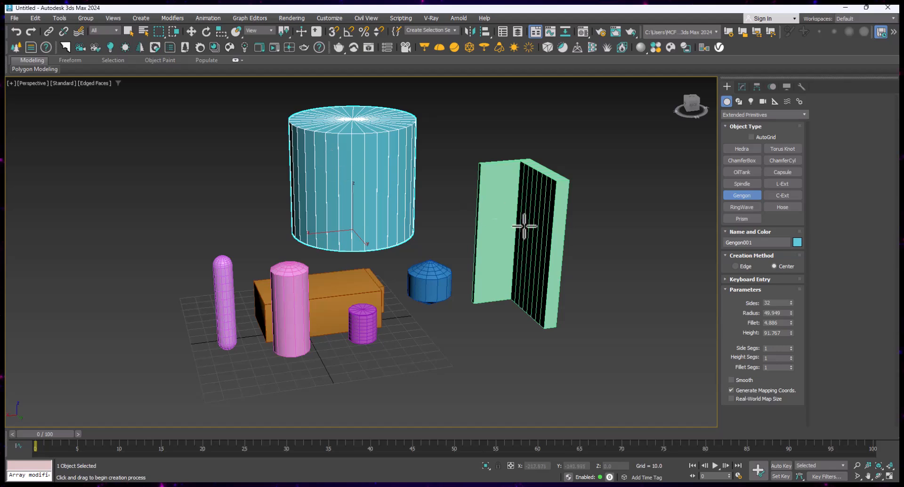
# Create a C-Ext about 70 high with back, side and front lengths about 51.8, 73.1 and 44, and widths about 7.6, 6 and 6
pyautogui.click(783, 195)
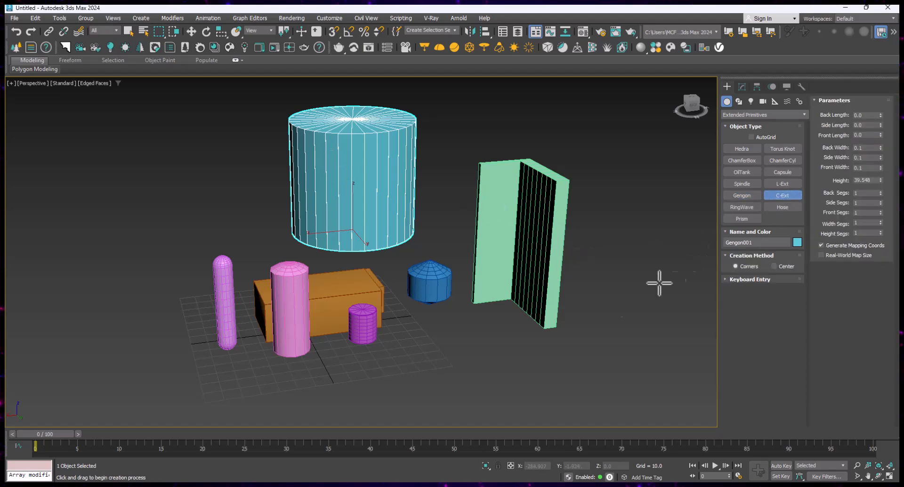
pyautogui.click(446, 332)
pyautogui.moveTo(446, 332); pyautogui.dragTo(429, 403)
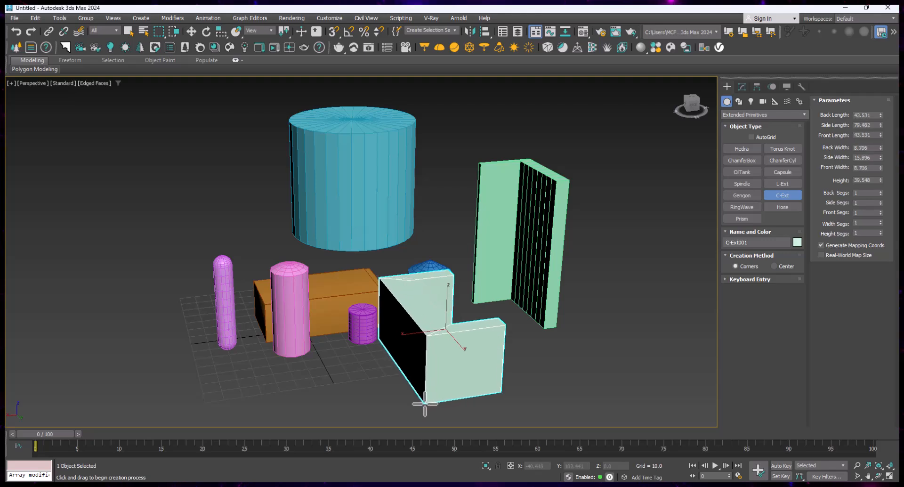
pyautogui.click(427, 274)
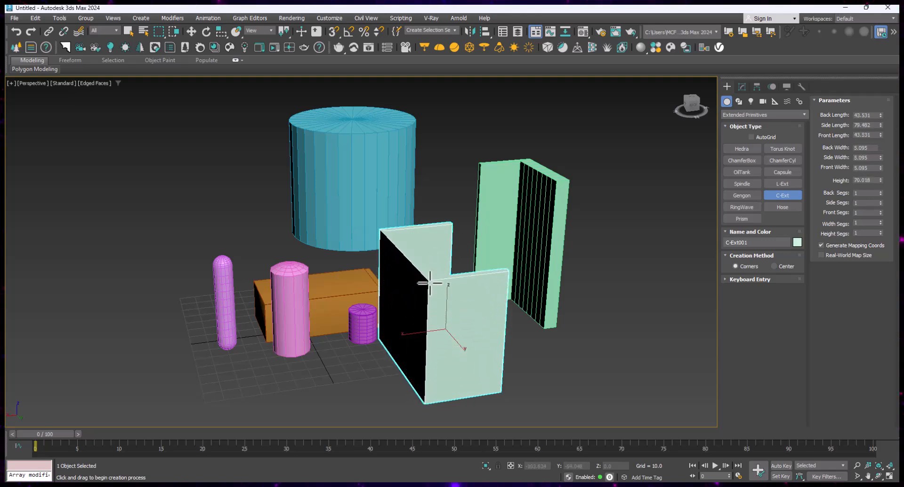
pyautogui.moveTo(427, 270); pyautogui.dragTo(373, 311, button='middle')
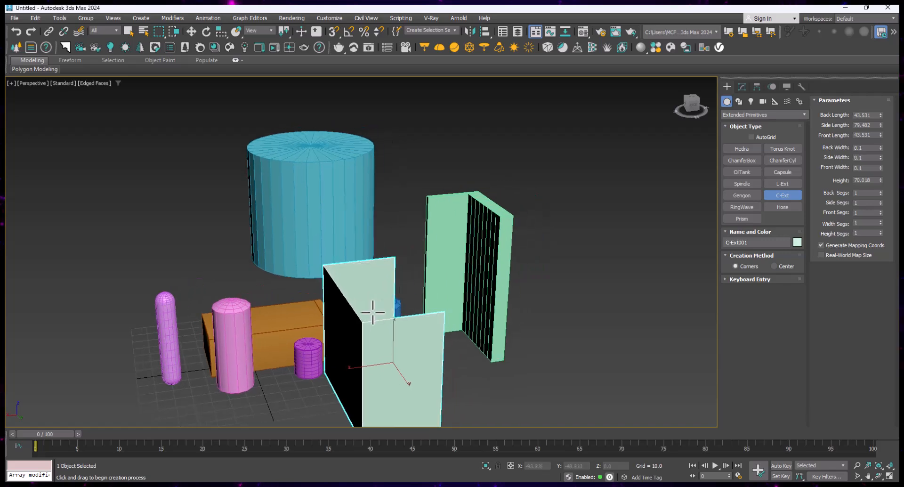
pyautogui.click(452, 272)
pyautogui.keyDown('alt'); pyautogui.moveTo(451, 308); pyautogui.dragTo(384, 336, button='middle'); pyautogui.keyUp('alt')
pyautogui.moveTo(880, 115); pyautogui.dragTo(882, 140)
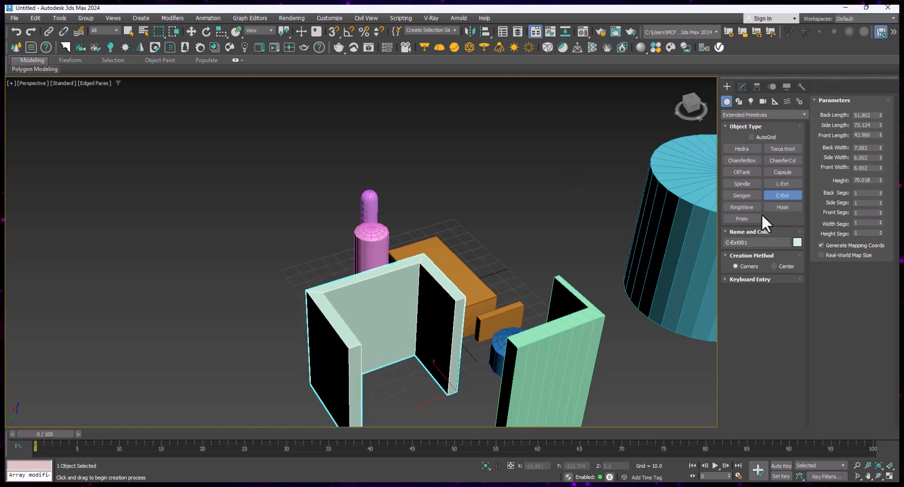
# Create a flat RingWave beside the other primitives with radius about 51.3 and ring width about 8.7
pyautogui.click(750, 208)
pyautogui.moveTo(258, 250); pyautogui.dragTo(285, 295)
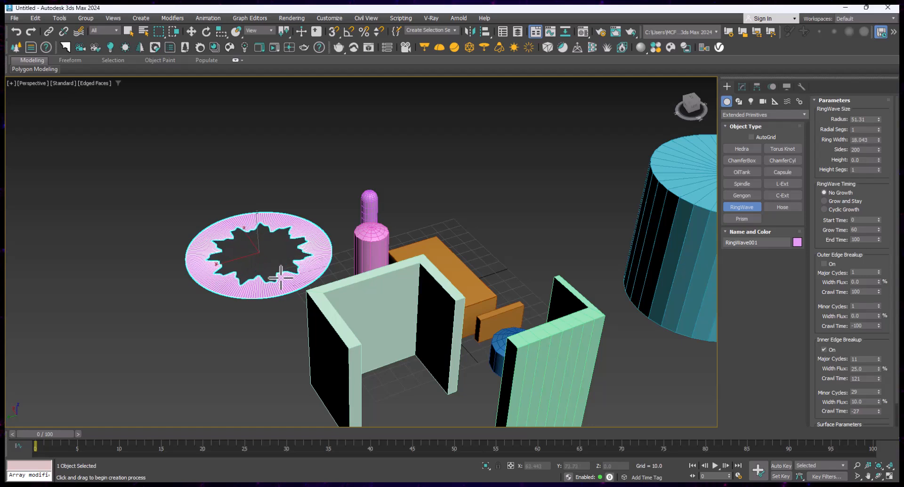
pyautogui.scroll(5, 281, 278)
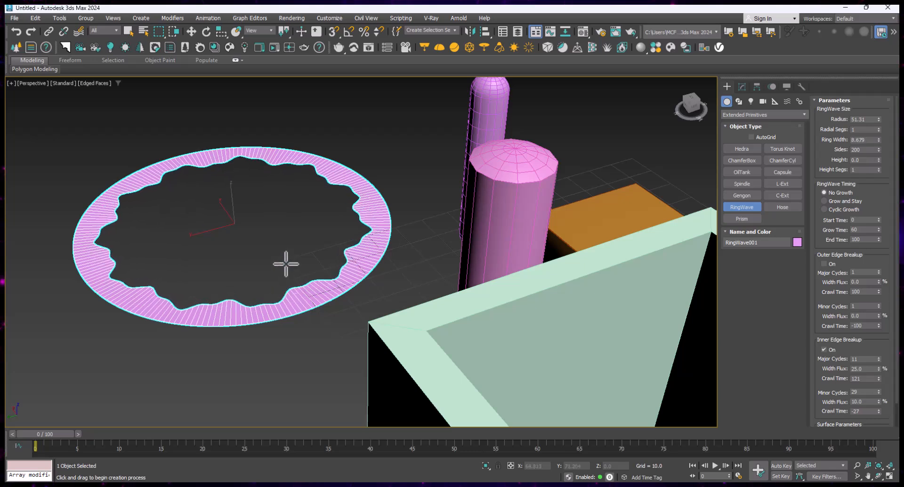
pyautogui.click(401, 235)
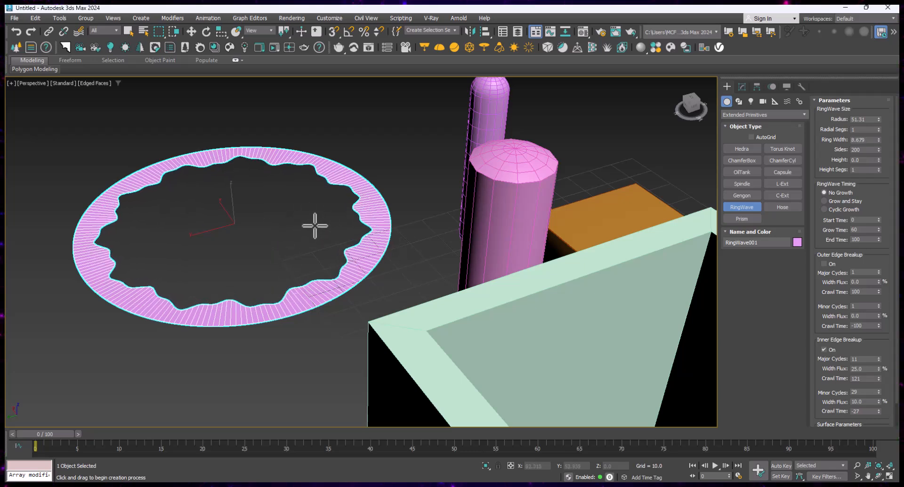
pyautogui.scroll(-8, 315, 226)
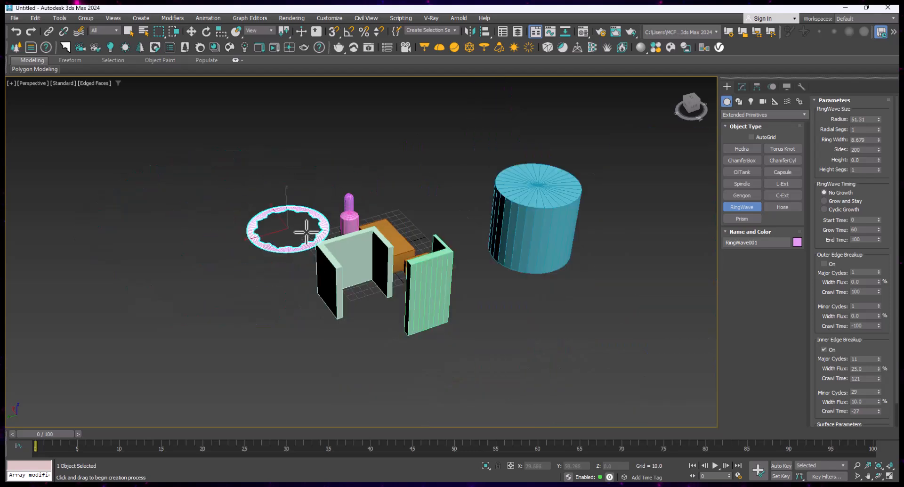
pyautogui.keyDown('alt'); pyautogui.moveTo(313, 258); pyautogui.dragTo(334, 259, button='middle'); pyautogui.keyUp('alt')
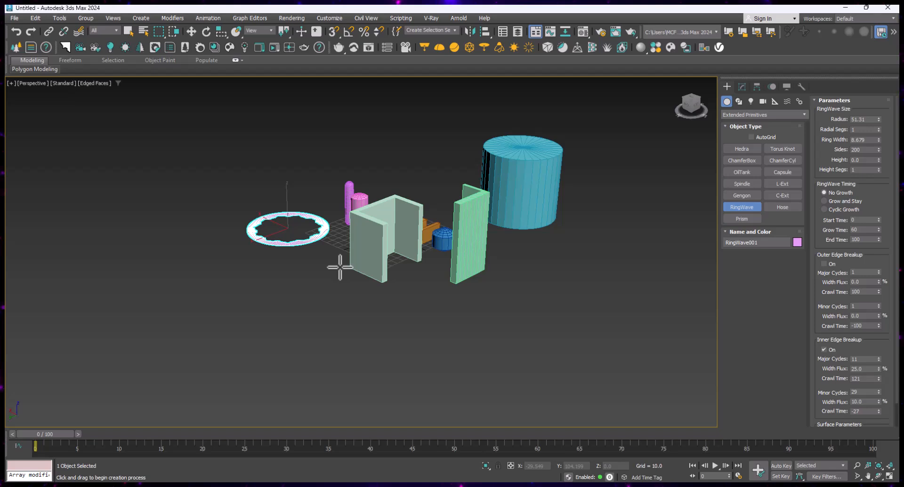
pyautogui.moveTo(334, 250)
pyautogui.keyDown('alt'); pyautogui.mouseDown(button='middle')
pyautogui.moveTo(391, 270)
pyautogui.moveTo(353, 259)
pyautogui.moveTo(340, 265)
pyautogui.mouseUp(button='middle'); pyautogui.keyUp('alt')
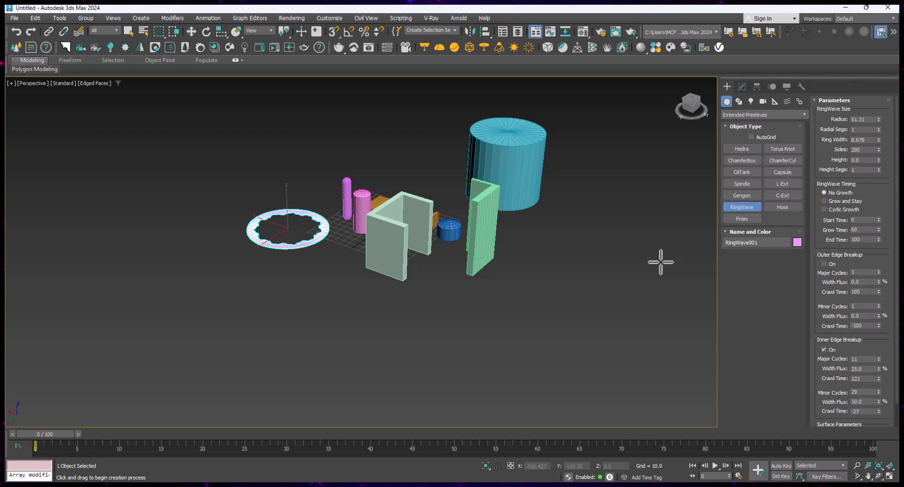
# Create a free round Hose beside the L-Ext with height about 143.1 and diameter about 95
pyautogui.click(782, 207)
pyautogui.moveTo(546, 252); pyautogui.dragTo(569, 263)
pyautogui.click(598, 165)
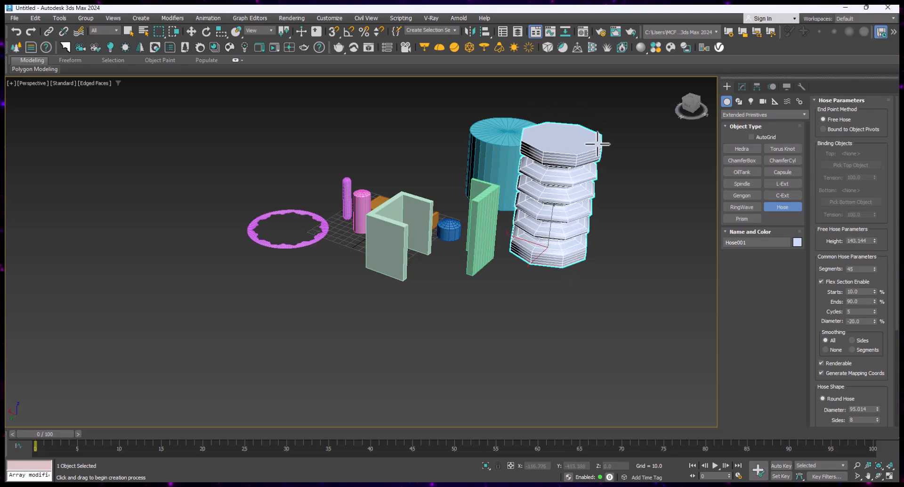
# Set the hose to 31 segments with its flex section starting at 33%, ending at 87%, 8 cycles and diameter -28%, and finish hose creation
pyautogui.keyDown('alt'); pyautogui.moveTo(606, 214); pyautogui.dragTo(631, 222, button='middle'); pyautogui.keyUp('alt')
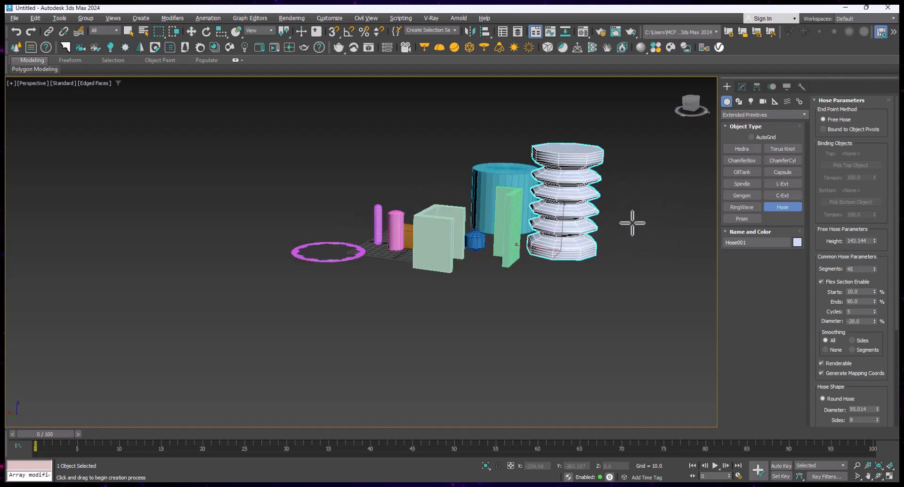
pyautogui.scroll(3, 573, 136)
pyautogui.scroll(2, 573, 138)
pyautogui.scroll(-4, 573, 141)
pyautogui.keyDown('alt'); pyautogui.moveTo(573, 141); pyautogui.dragTo(572, 167, button='middle'); pyautogui.keyUp('alt')
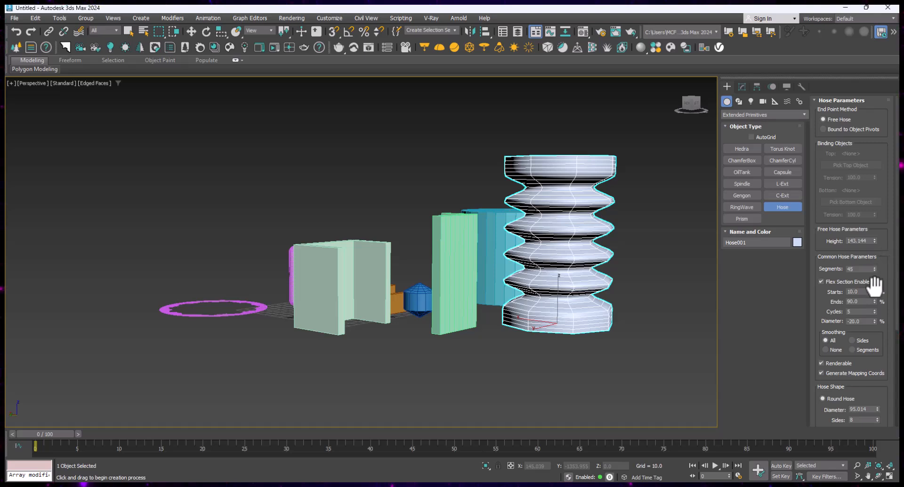
pyautogui.moveTo(875, 269); pyautogui.dragTo(876, 297)
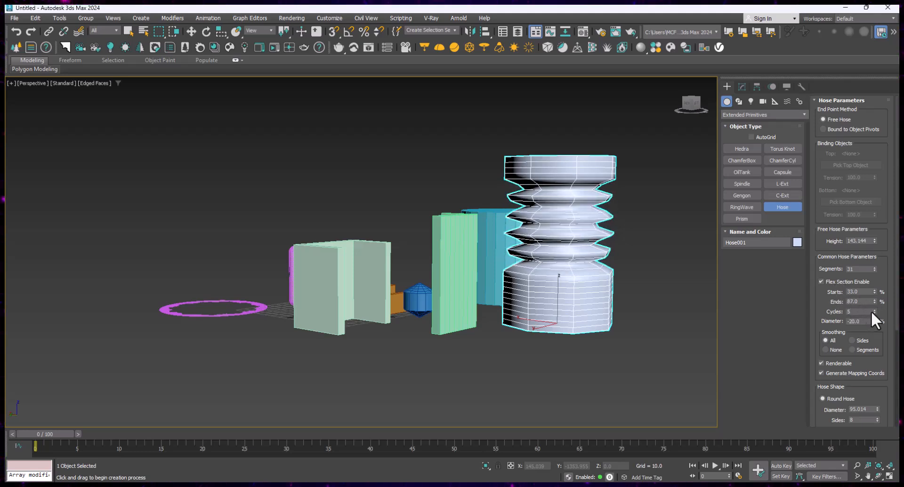
pyautogui.moveTo(871, 312); pyautogui.dragTo(875, 311)
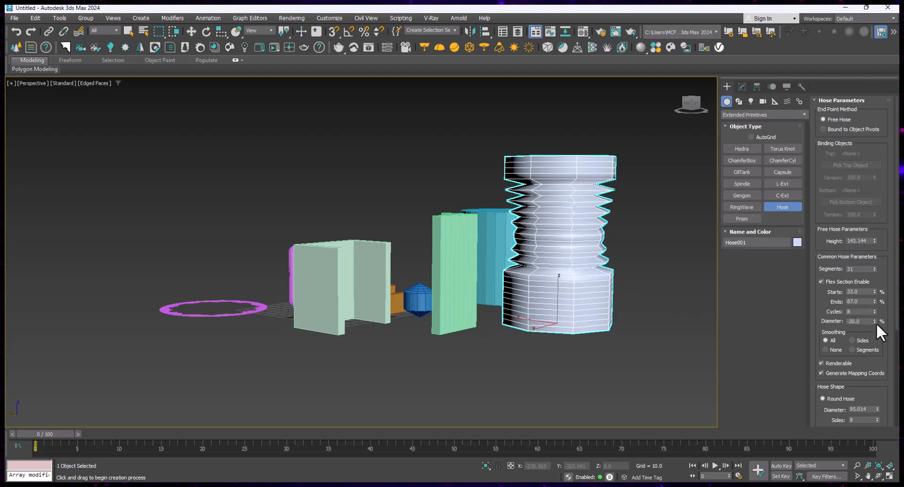
pyautogui.moveTo(874, 320)
pyautogui.mouseDown()
pyautogui.moveTo(878, 289)
pyautogui.moveTo(885, 326)
pyautogui.mouseUp()
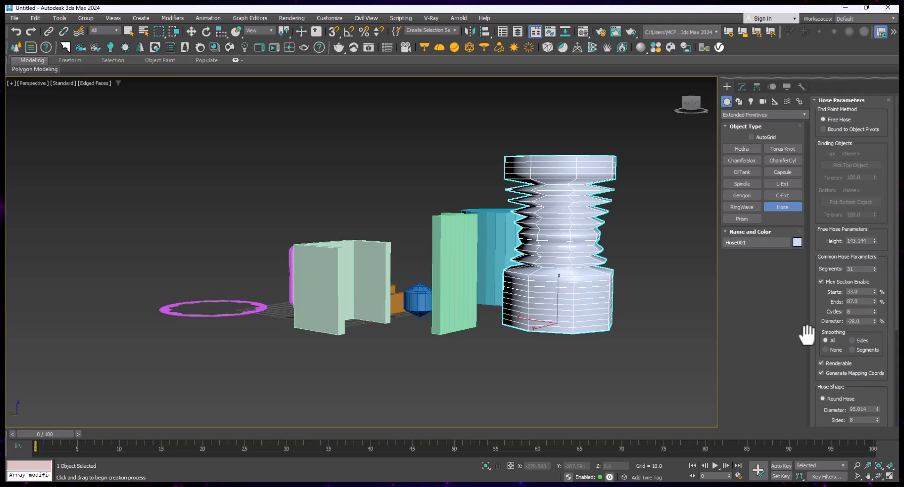
pyautogui.press('w')
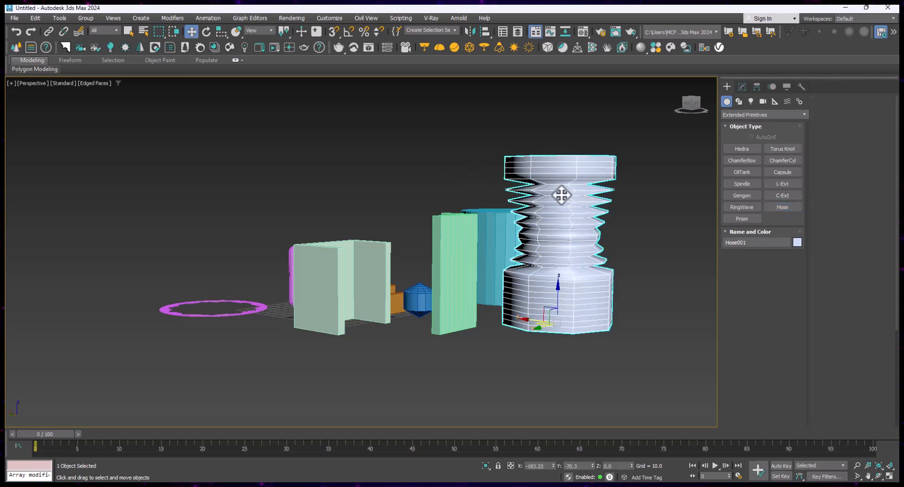
pyautogui.click(732, 221)
pyautogui.moveTo(338, 181); pyautogui.dragTo(317, 200)
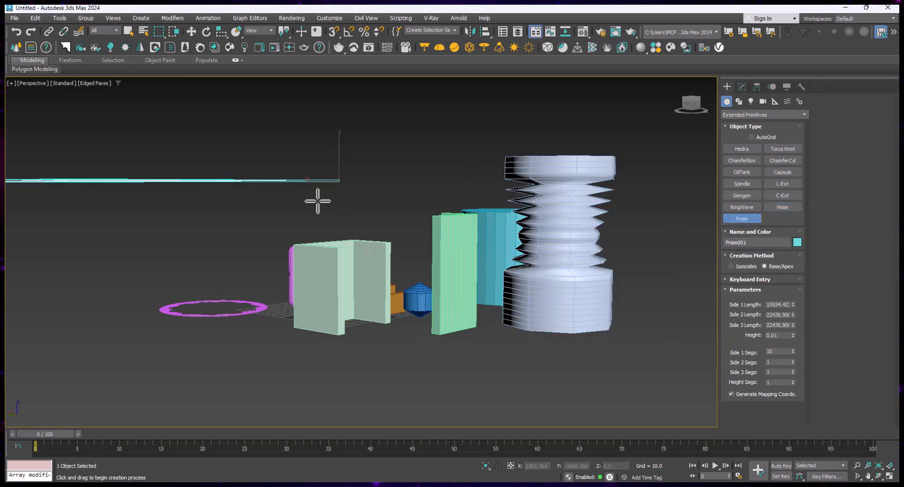
pyautogui.scroll(-3, 383, 215)
pyautogui.moveTo(381, 220)
pyautogui.keyDown('alt'); pyautogui.mouseDown(button='middle')
pyautogui.moveTo(381, 262)
pyautogui.moveTo(383, 237)
pyautogui.mouseUp(button='middle'); pyautogui.keyUp('alt')
pyautogui.scroll(-5, 383, 236)
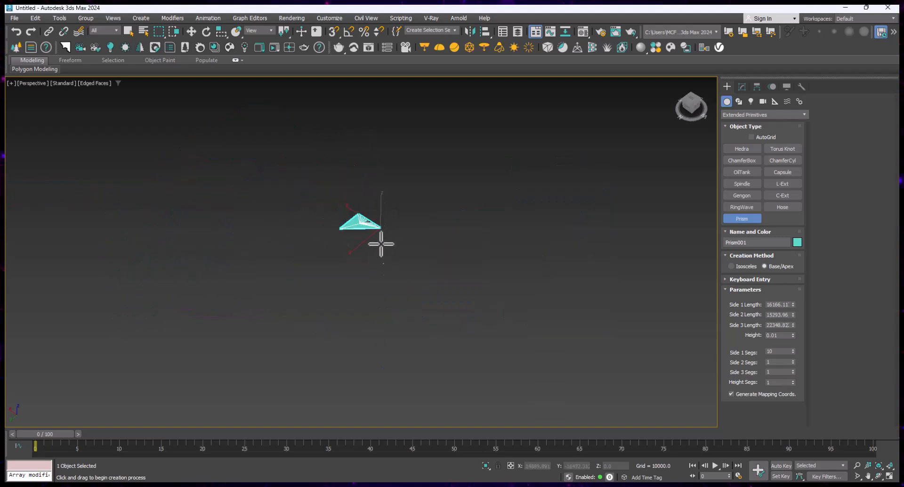
pyautogui.rightClick(360, 232)
# Create a Prism beside the other primitives with side lengths about 120, 227.7 and 295.6 and height about 226
pyautogui.scroll(8, 385, 268)
pyautogui.scroll(5, 413, 271)
pyautogui.scroll(-4, 420, 252)
pyautogui.moveTo(371, 303); pyautogui.dragTo(429, 304)
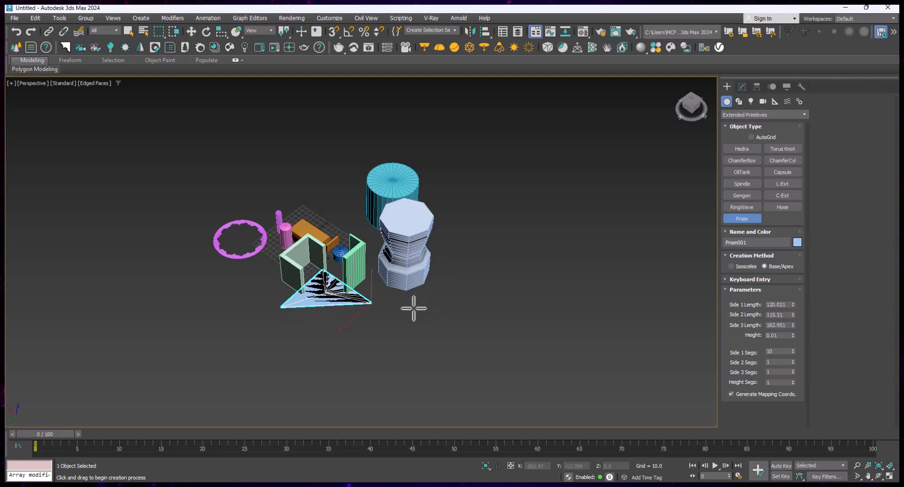
pyautogui.keyDown('alt'); pyautogui.moveTo(404, 308); pyautogui.dragTo(365, 266, button='middle'); pyautogui.keyUp('alt')
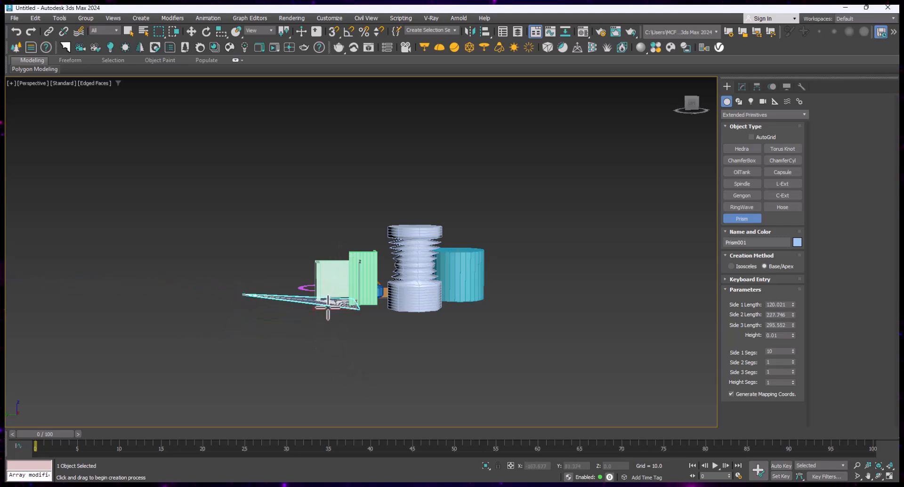
pyautogui.click(325, 301)
pyautogui.keyDown('alt'); pyautogui.moveTo(321, 258); pyautogui.dragTo(388, 313, button='middle'); pyautogui.keyUp('alt')
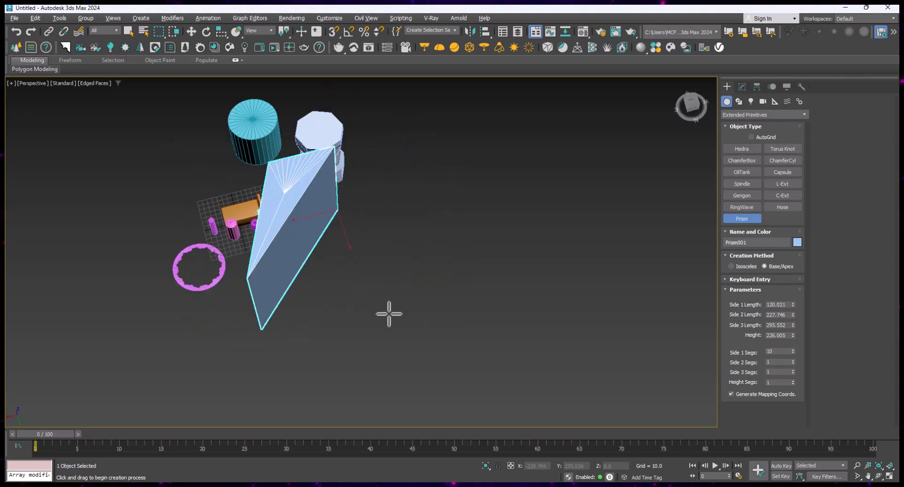
# Set the prism's side 1 length to about 217.2, side 2 length to about 277.9 and side 2 segments to 9, and finish prism creation
pyautogui.moveTo(793, 304)
pyautogui.mouseDown()
pyautogui.moveTo(788, 256)
pyautogui.moveTo(789, 318)
pyautogui.moveTo(795, 301)
pyautogui.mouseUp()
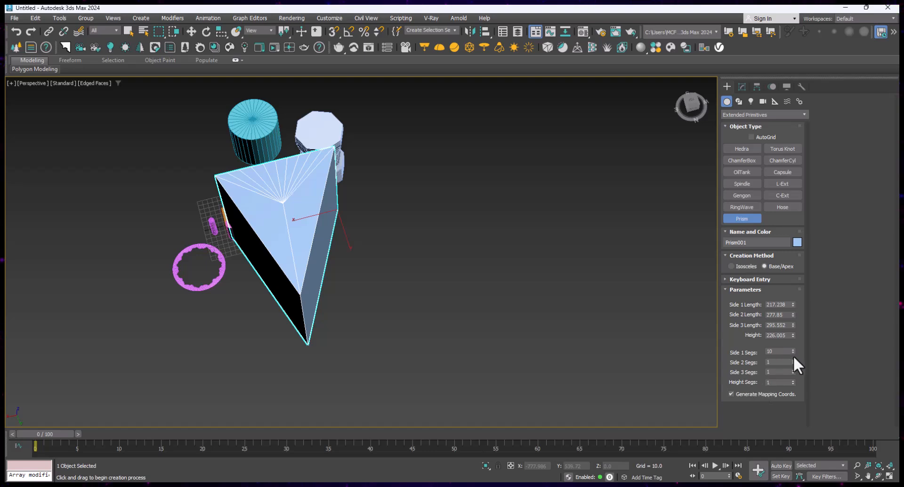
pyautogui.moveTo(792, 360); pyautogui.dragTo(793, 361)
pyautogui.keyDown('alt'); pyautogui.moveTo(492, 278); pyautogui.dragTo(571, 259, button='middle'); pyautogui.keyUp('alt')
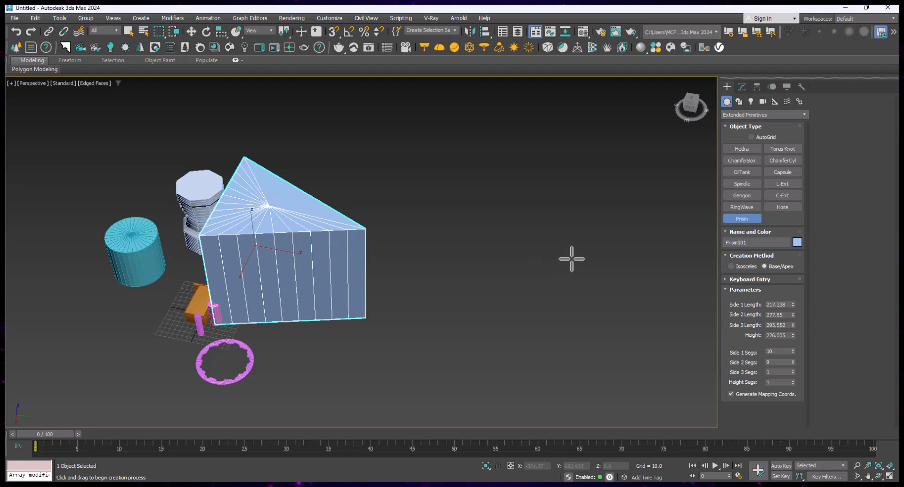
pyautogui.scroll(-4, 571, 259)
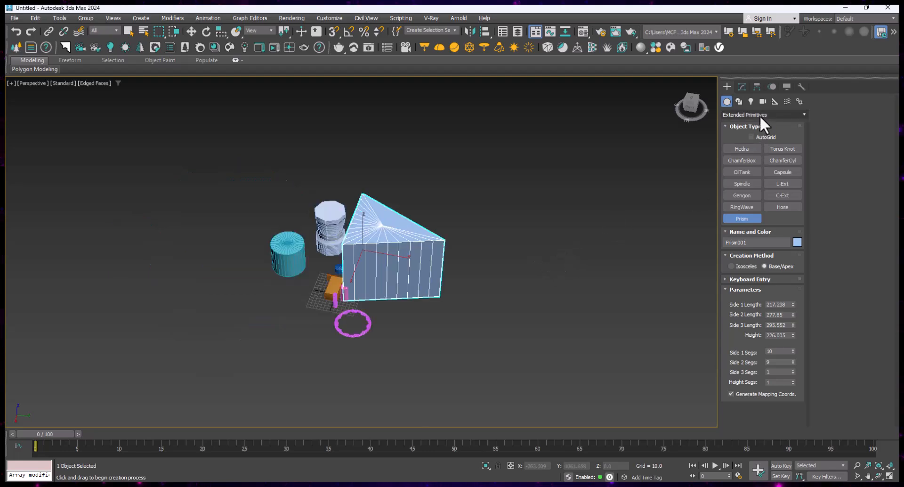
pyautogui.click(760, 116)
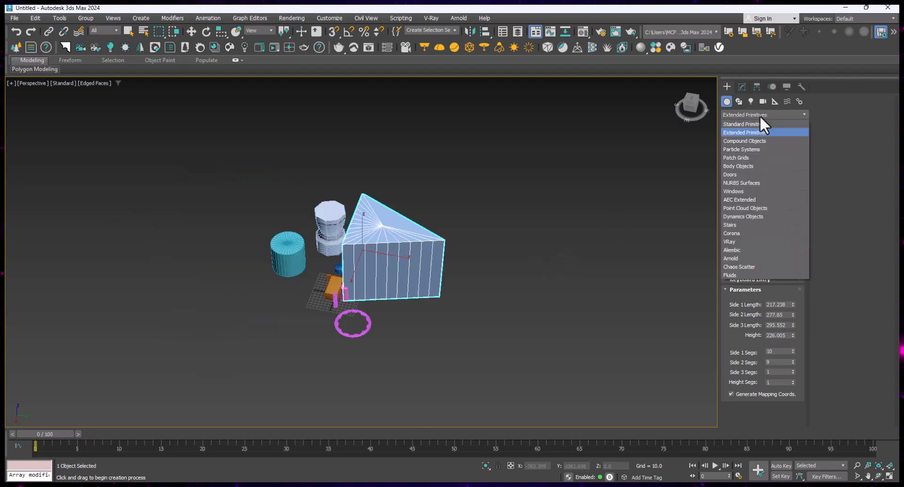
pyautogui.click(753, 113)
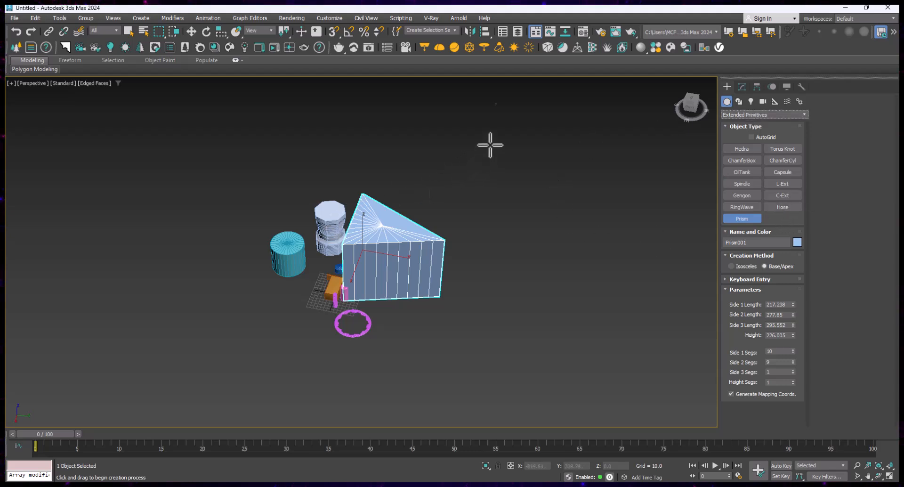
pyautogui.rightClick(402, 250)
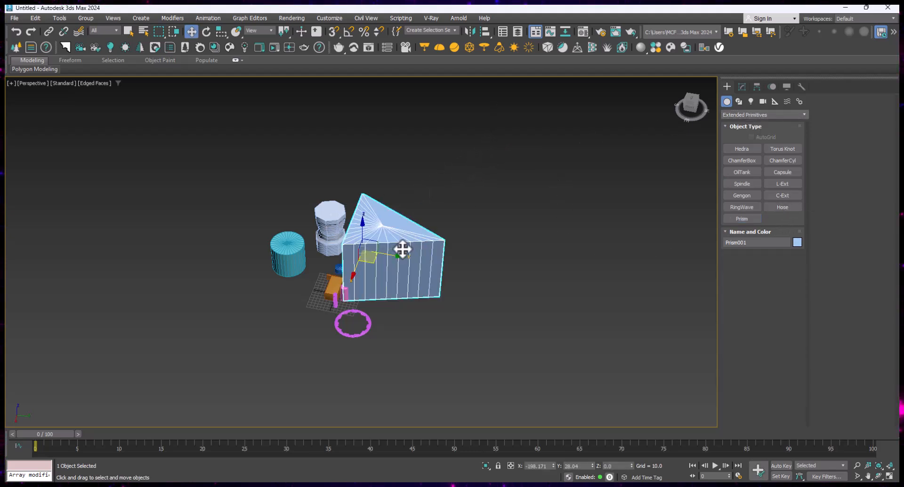
# Switch object creation to spline shapes and delete all primitives from the scene
pyautogui.click(738, 101)
pyautogui.moveTo(188, 358); pyautogui.dragTo(188, 359)
pyautogui.press('Delete')
pyautogui.press('z')
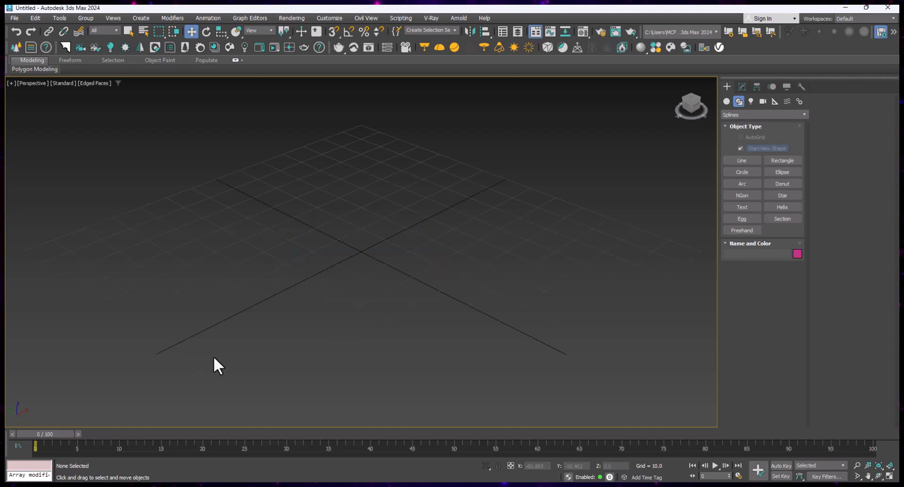
# Draw an open U-shaped line of three straight, right-angled segments on the grid and finish line creation
pyautogui.click(741, 160)
pyautogui.click(379, 161)
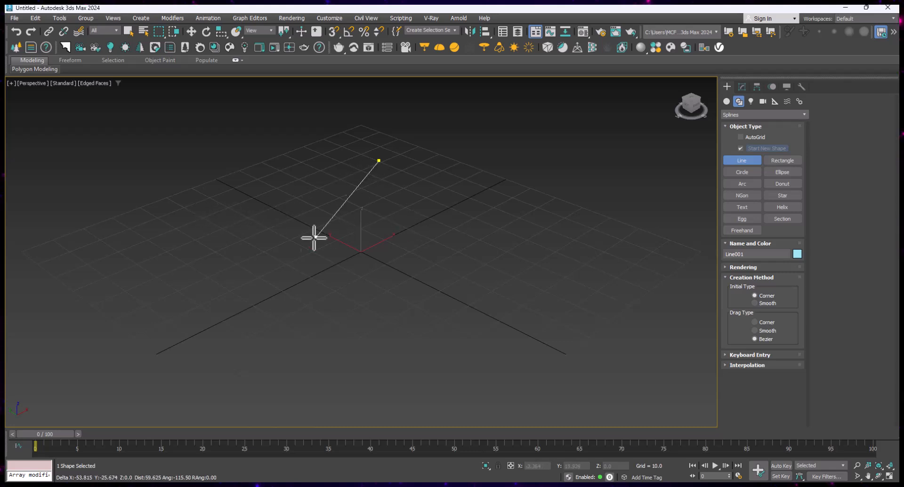
pyautogui.rightClick(337, 194)
pyautogui.click(380, 161)
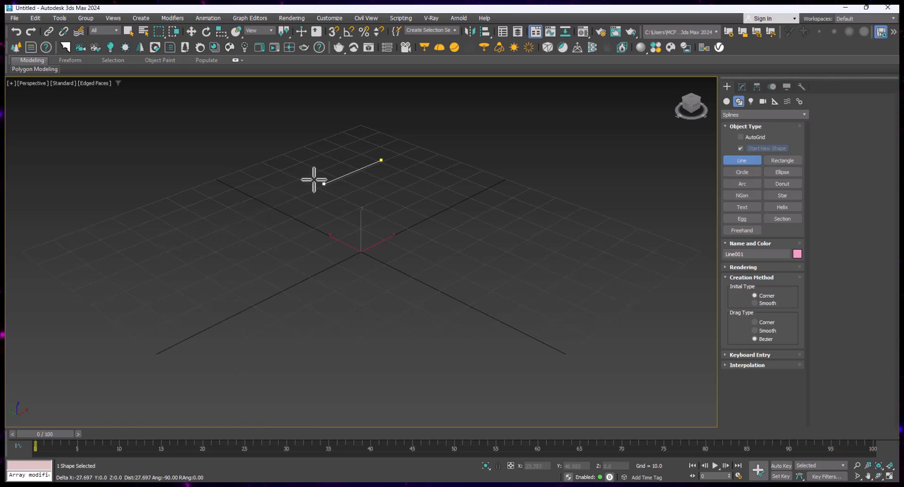
pyautogui.keyDown('shift'); pyautogui.click(217, 227); pyautogui.keyUp('shift')
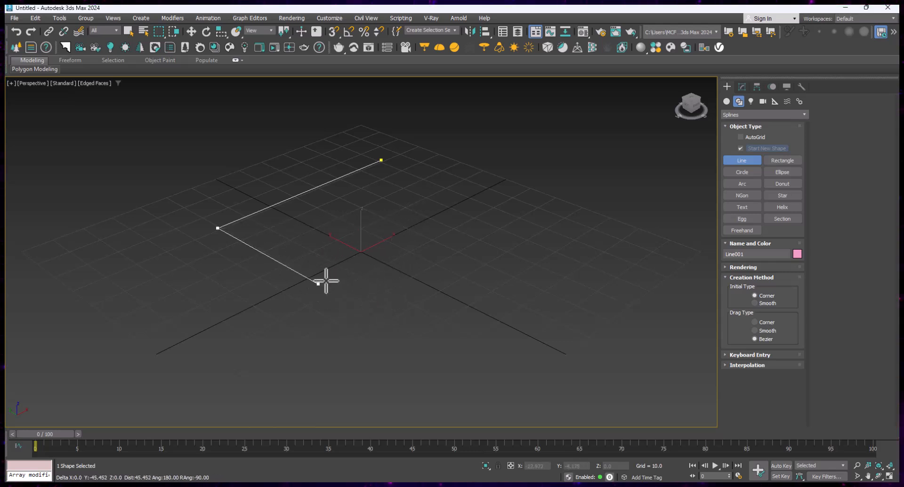
pyautogui.click(397, 327)
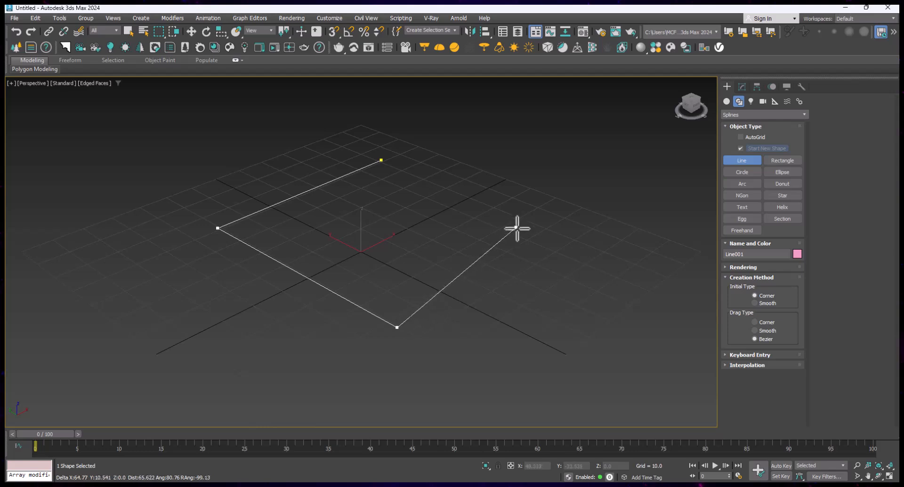
pyautogui.click(542, 241)
pyautogui.rightClick(519, 280)
pyautogui.keyDown('alt'); pyautogui.moveTo(520, 280); pyautogui.dragTo(396, 292, button='middle'); pyautogui.keyUp('alt')
pyautogui.press('w')
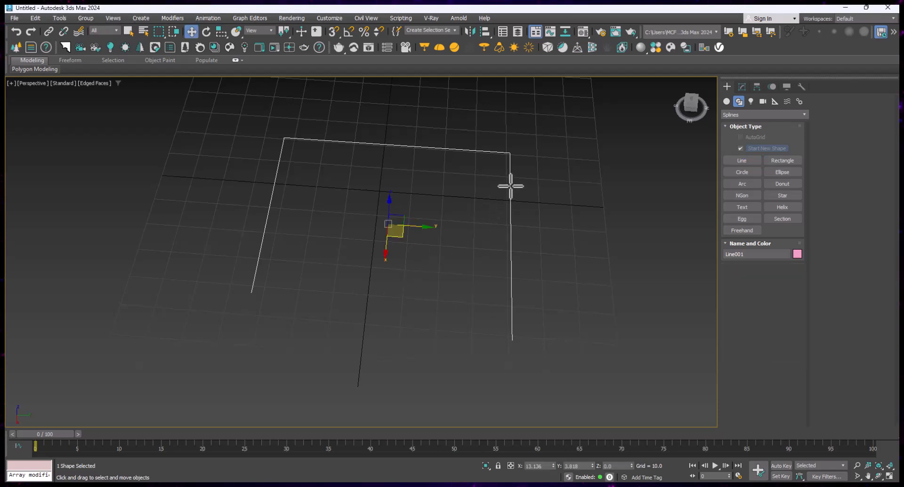
pyautogui.keyDown('alt'); pyautogui.moveTo(402, 209); pyautogui.dragTo(411, 197, button='middle'); pyautogui.keyUp('alt')
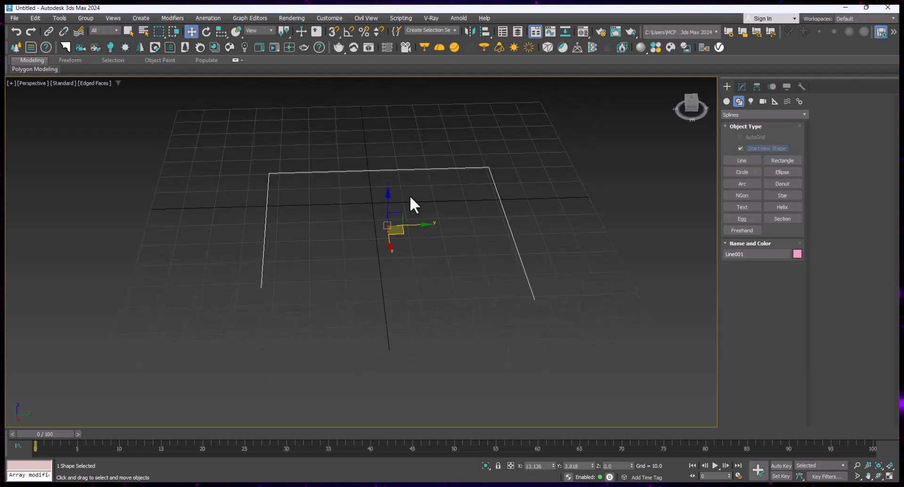
# Open the Sweep Profile script beside the drawn line and convert the line to an editable spline
pyautogui.click(68, 46)
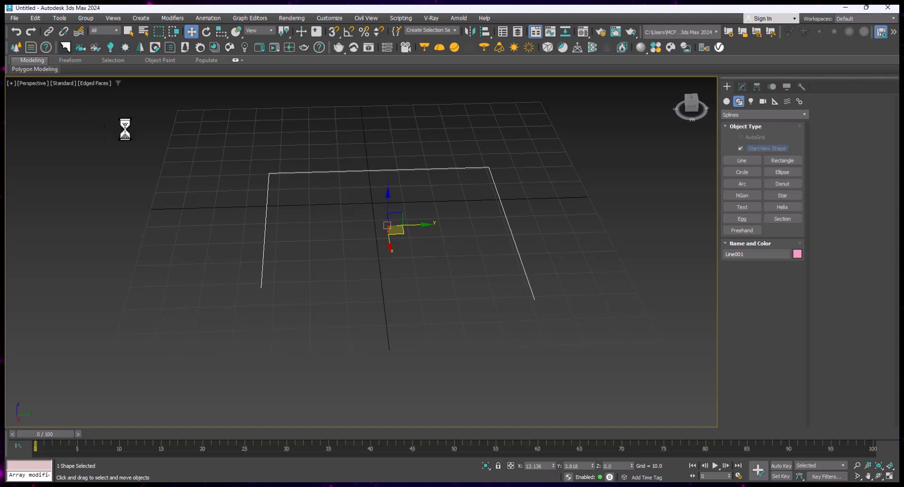
pyautogui.moveTo(452, 91); pyautogui.dragTo(126, 97)
pyautogui.click(286, 172)
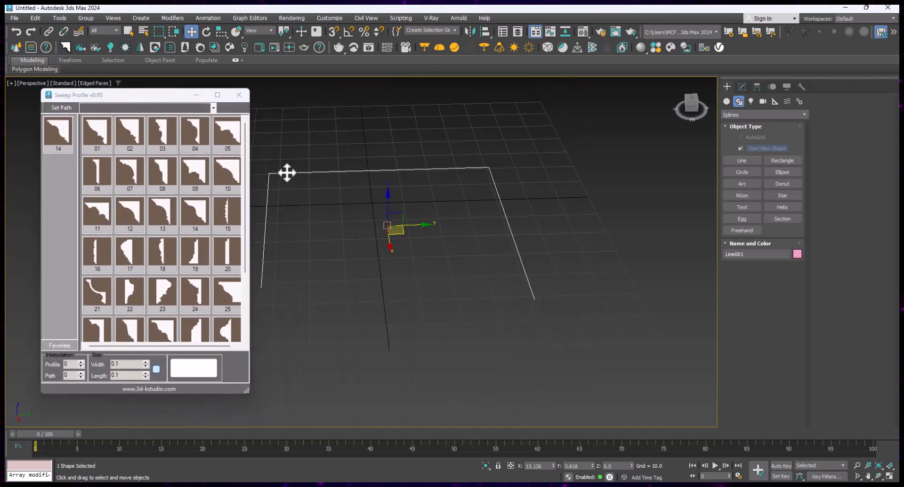
pyautogui.rightClick(286, 171)
pyautogui.moveTo(337, 287)
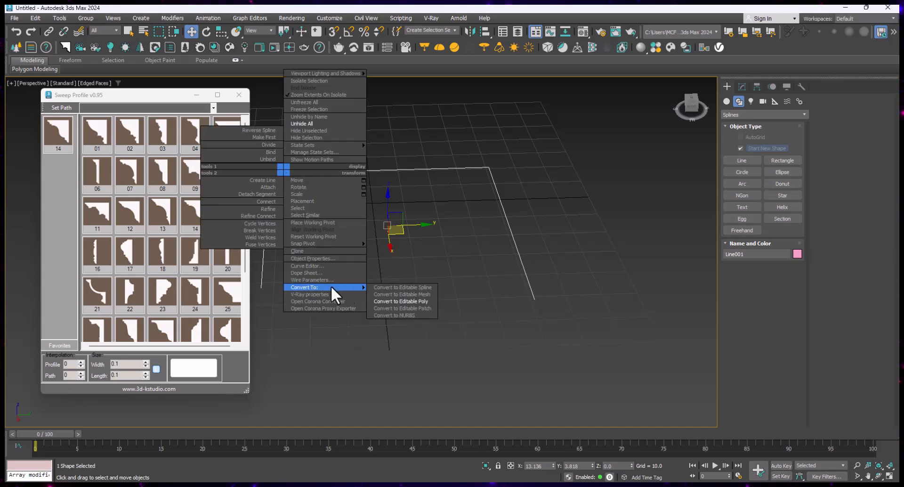
pyautogui.click(418, 288)
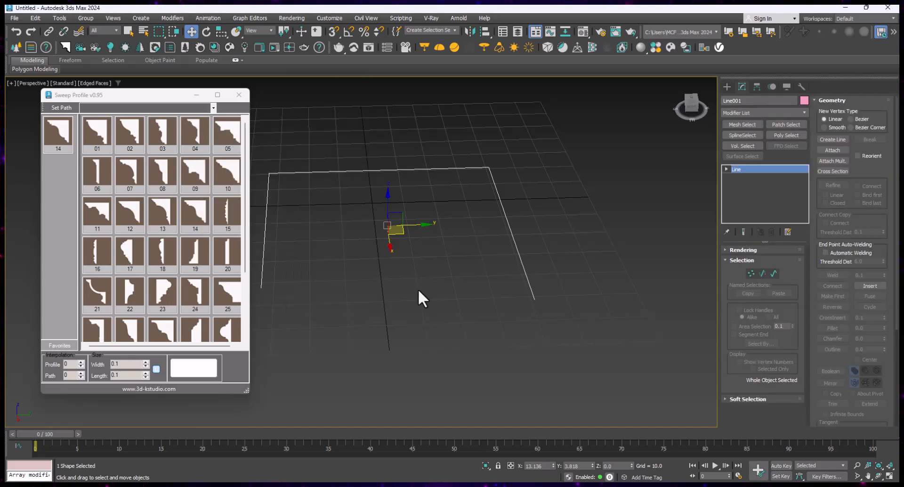
# Sweep moulding profiles 05, 04 and 03 along the line in turn, ending with profile 02
pyautogui.click(228, 132)
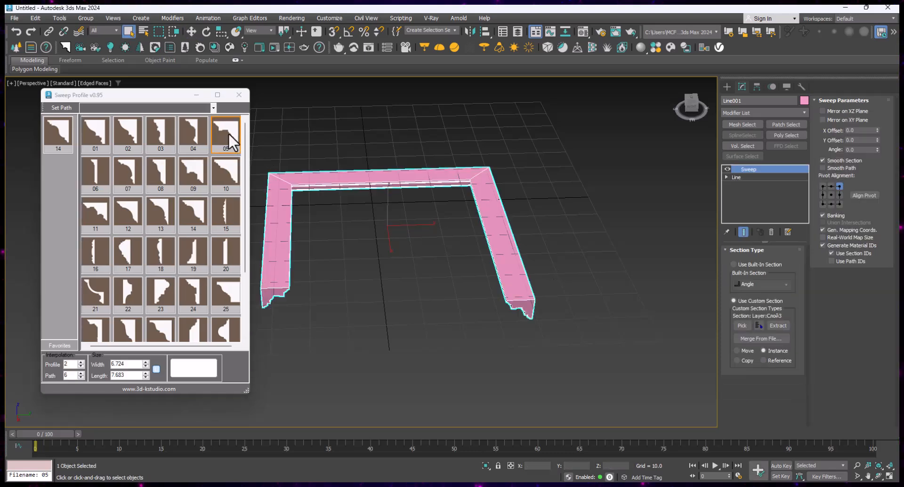
pyautogui.keyDown('alt'); pyautogui.moveTo(466, 304); pyautogui.dragTo(542, 216, button='middle'); pyautogui.keyUp('alt')
pyautogui.scroll(3, 552, 210)
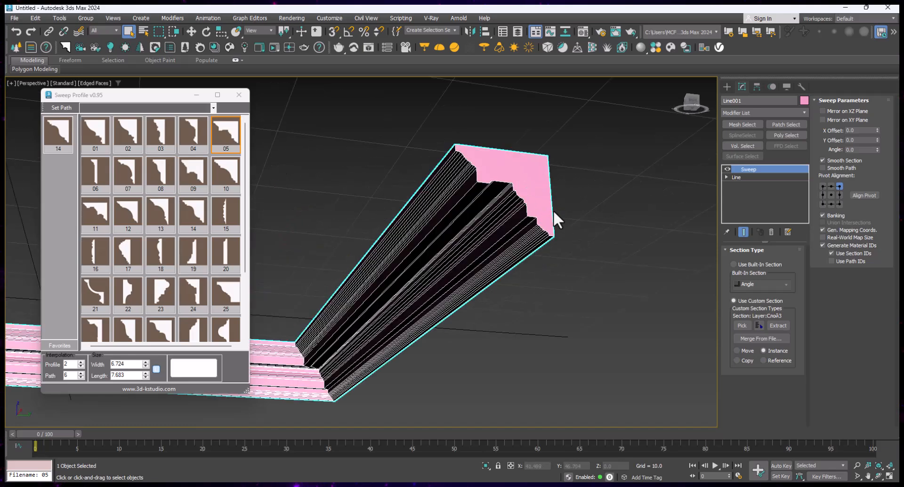
pyautogui.scroll(-1, 569, 217)
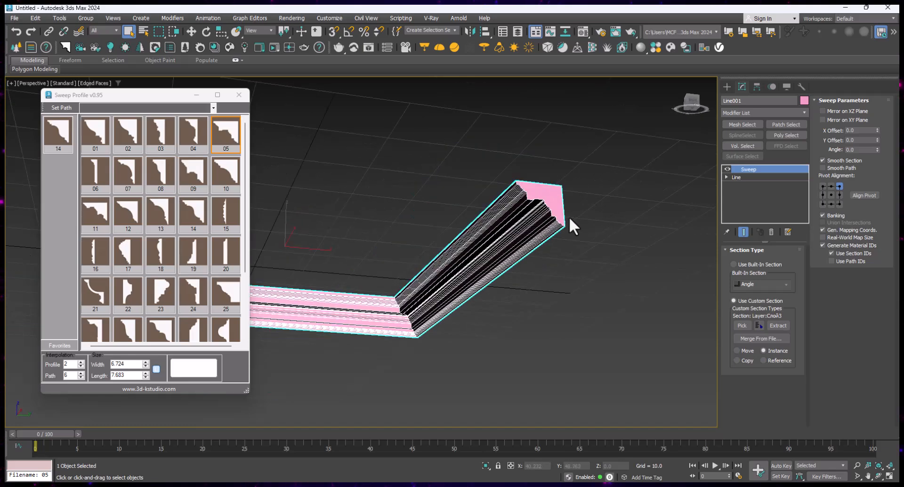
pyautogui.click(185, 136)
pyautogui.click(161, 135)
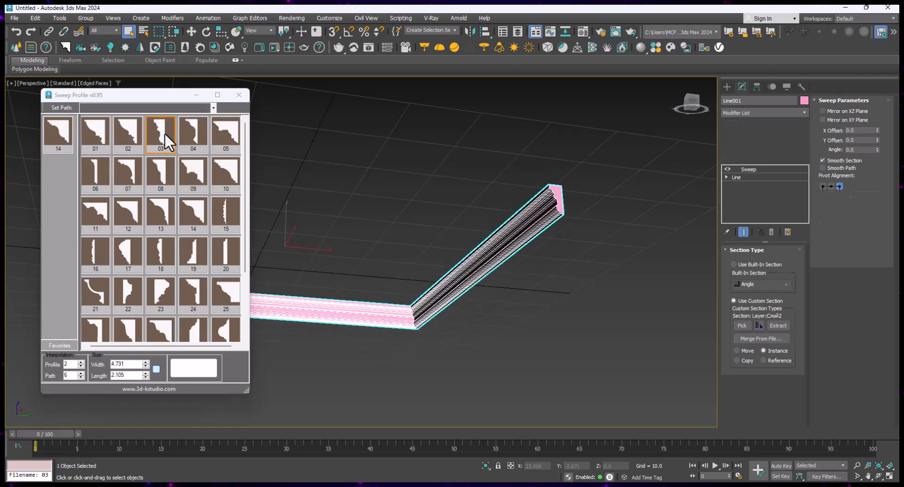
pyautogui.click(126, 136)
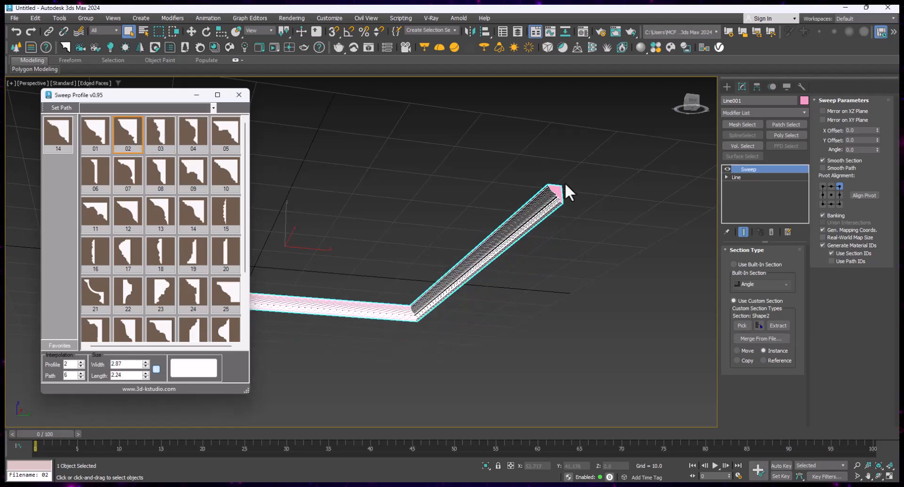
pyautogui.scroll(2, 563, 182)
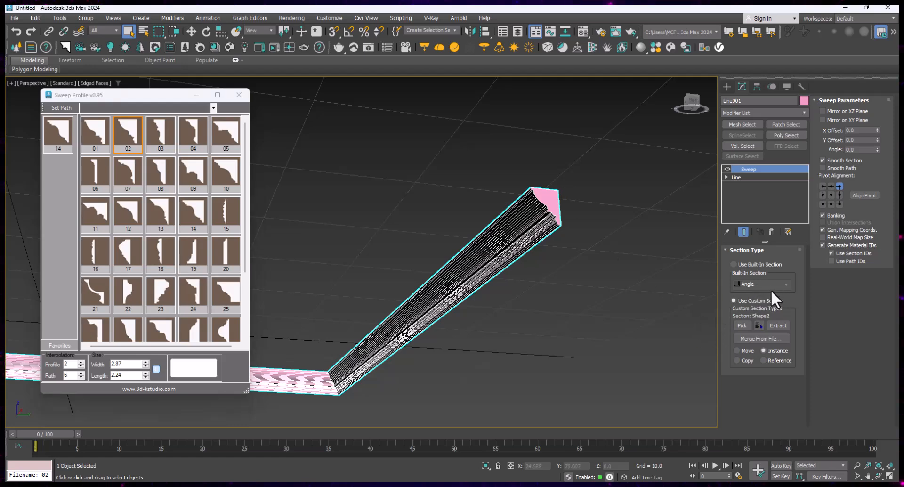
# Try the different pivot alignment points of the Sweep modifier, ending with the center point
pyautogui.click(831, 186)
pyautogui.click(824, 186)
pyautogui.click(824, 195)
pyautogui.click(823, 206)
pyautogui.click(831, 204)
pyautogui.click(840, 204)
pyautogui.click(839, 195)
pyautogui.click(829, 196)
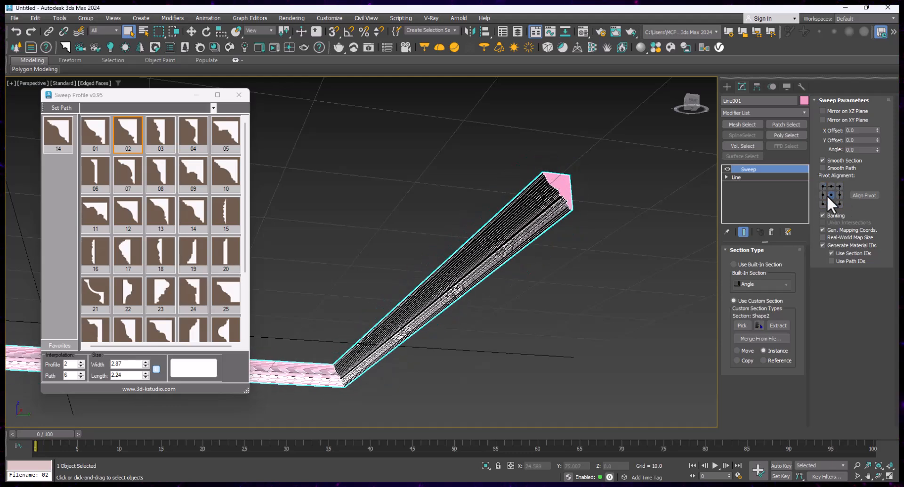
pyautogui.scroll(-10, 555, 207)
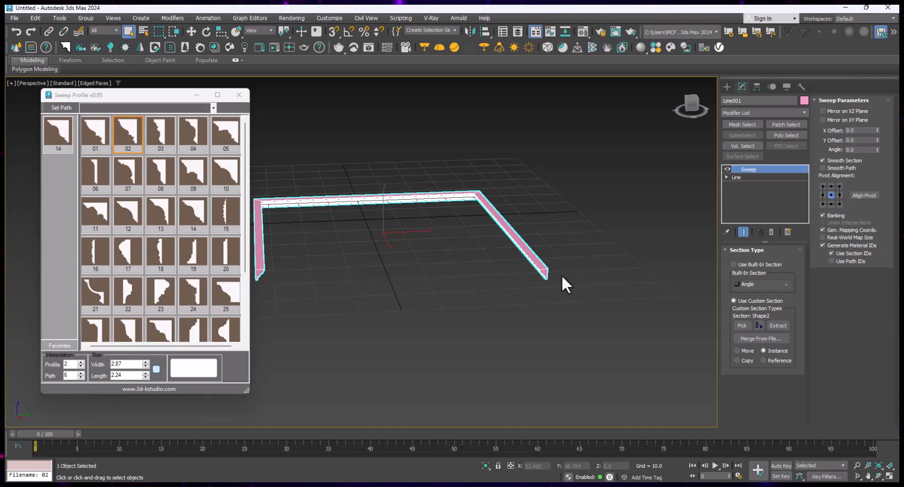
# Try mirroring the sweep on the XZ and XY planes and adjusting its X offset
pyautogui.click(829, 110)
pyautogui.click(830, 111)
pyautogui.click(830, 111)
pyautogui.scroll(4, 565, 287)
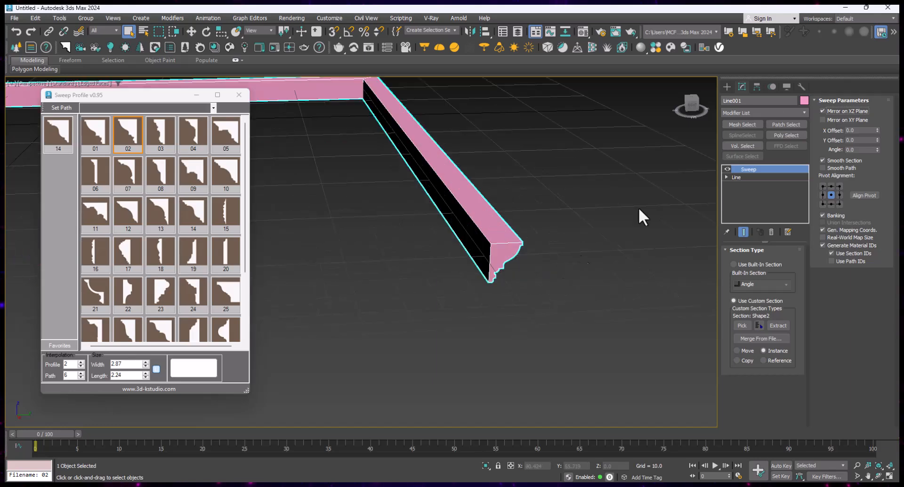
pyautogui.click(833, 110)
pyautogui.click(833, 110)
pyautogui.click(835, 117)
pyautogui.click(835, 117)
pyautogui.click(835, 117)
pyautogui.click(835, 117)
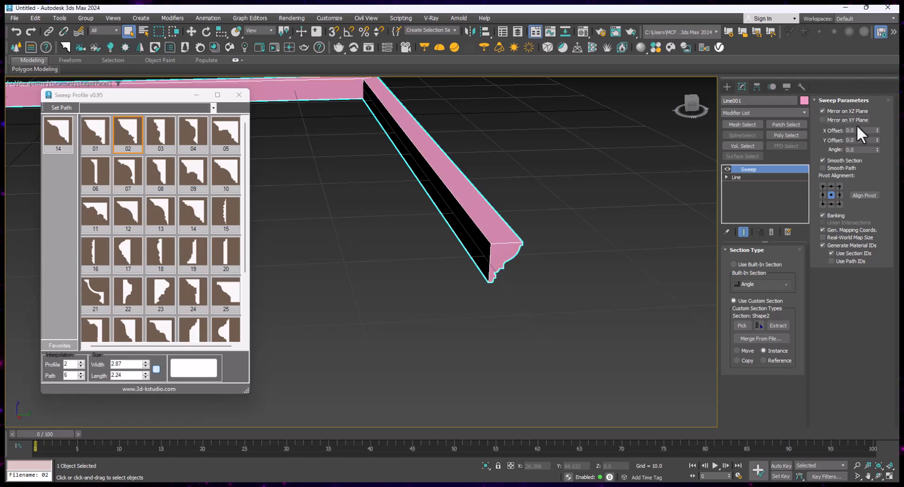
pyautogui.moveTo(877, 130); pyautogui.dragTo(877, 151)
# Close the Sweep Profile window and undo the mirroring, offset and pivot alignment changes of the sweep
pyautogui.click(238, 95)
pyautogui.hotkey('ctrl', 'z')
pyautogui.hotkey('ctrl', 'z')
pyautogui.hotkey('ctrl', 'z')
pyautogui.hotkey('ctrl', 'z')
pyautogui.hotkey('ctrl', 'z')
pyautogui.hotkey('ctrl', 'z')
pyautogui.hotkey('ctrl', 'z')
pyautogui.hotkey('ctrl', 'z')
pyautogui.hotkey('ctrl', 'z')
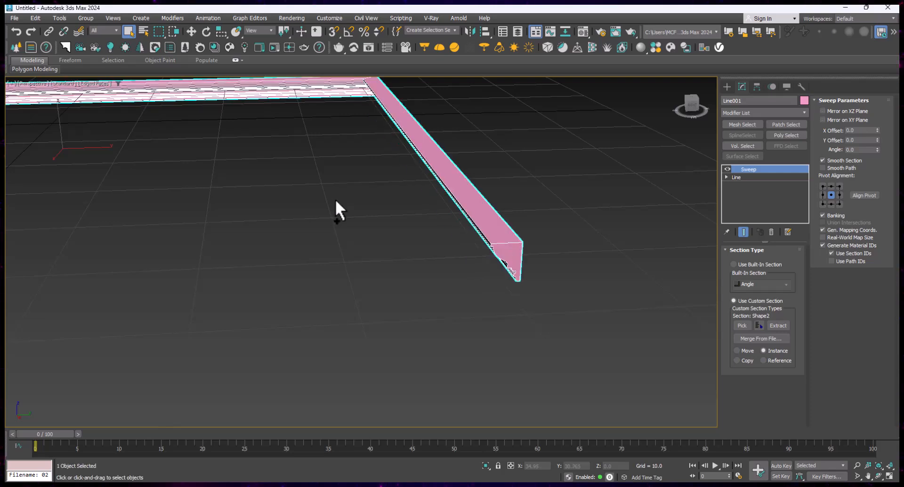
pyautogui.hotkey('ctrl', 'z')
pyautogui.hotkey('ctrl', 'z')
pyautogui.hotkey('ctrl', 'z')
pyautogui.hotkey('ctrl', 'z')
pyautogui.hotkey('ctrl', 'z')
pyautogui.hotkey('ctrl', 'z')
pyautogui.hotkey('ctrl', 'z')
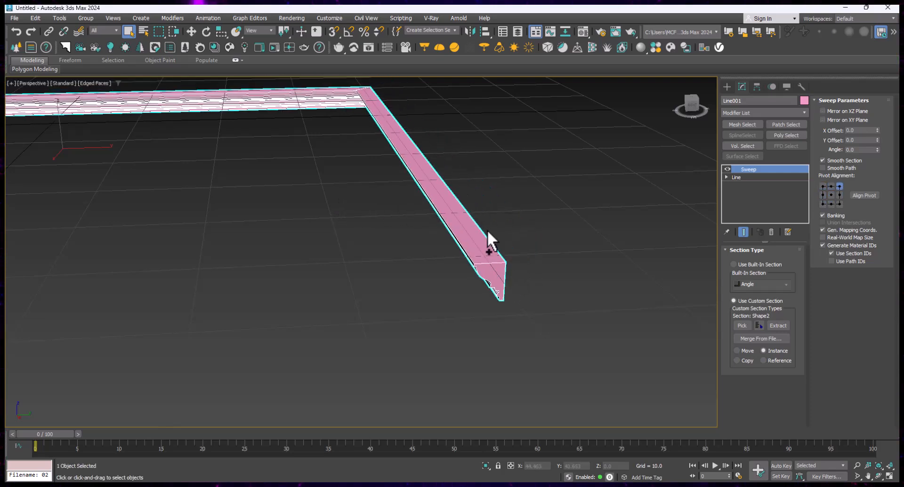
# Draw a rectangle spline beside the swept U-shaped frame with length about 36.6 and width about 70.7
pyautogui.click(727, 87)
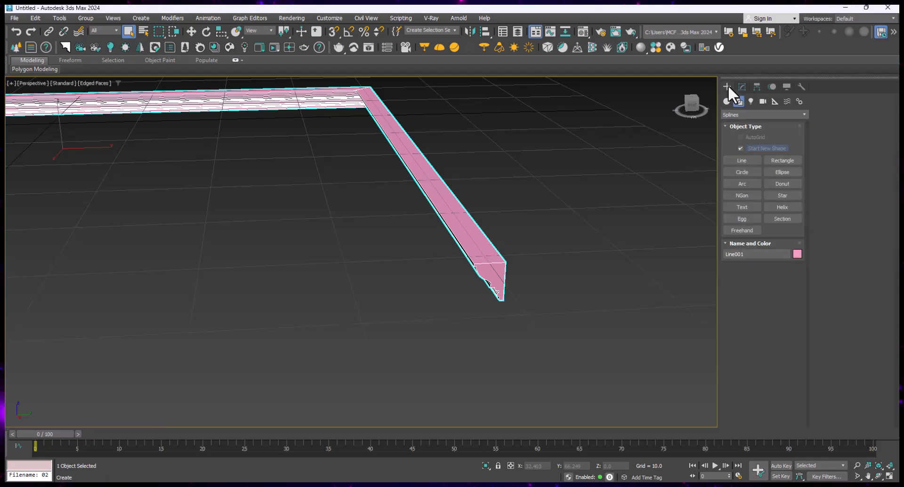
pyautogui.click(741, 160)
pyautogui.scroll(-3, 510, 232)
pyautogui.keyDown('alt'); pyautogui.moveTo(506, 233); pyautogui.dragTo(512, 210, button='middle'); pyautogui.keyUp('alt')
pyautogui.moveTo(305, 222)
pyautogui.keyDown('alt'); pyautogui.mouseDown(button='middle')
pyautogui.moveTo(327, 207)
pyautogui.moveTo(306, 227)
pyautogui.mouseUp(button='middle'); pyautogui.keyUp('alt')
pyautogui.scroll(3, 489, 191)
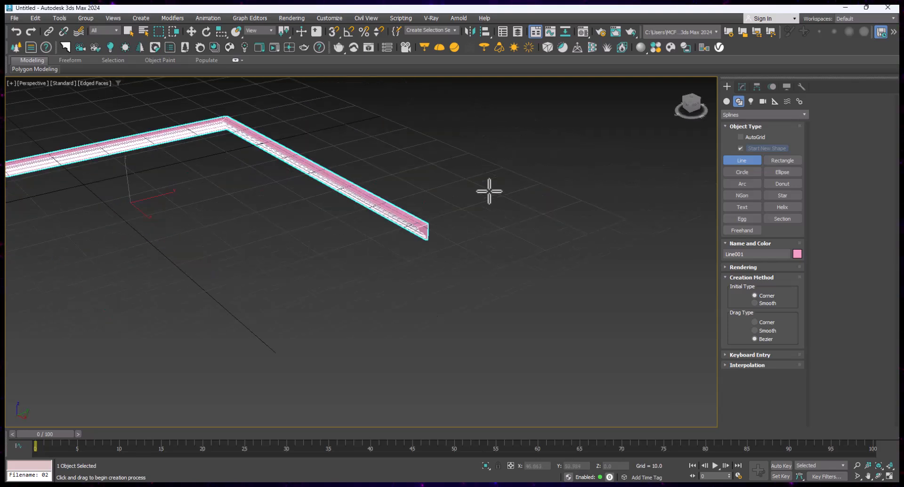
pyautogui.click(781, 160)
pyautogui.scroll(-2, 547, 217)
pyautogui.moveTo(542, 218)
pyautogui.keyDown('alt'); pyautogui.mouseDown(button='middle')
pyautogui.moveTo(527, 223)
pyautogui.moveTo(546, 217)
pyautogui.mouseUp(button='middle'); pyautogui.keyUp('alt')
pyautogui.moveTo(583, 118); pyautogui.dragTo(492, 315)
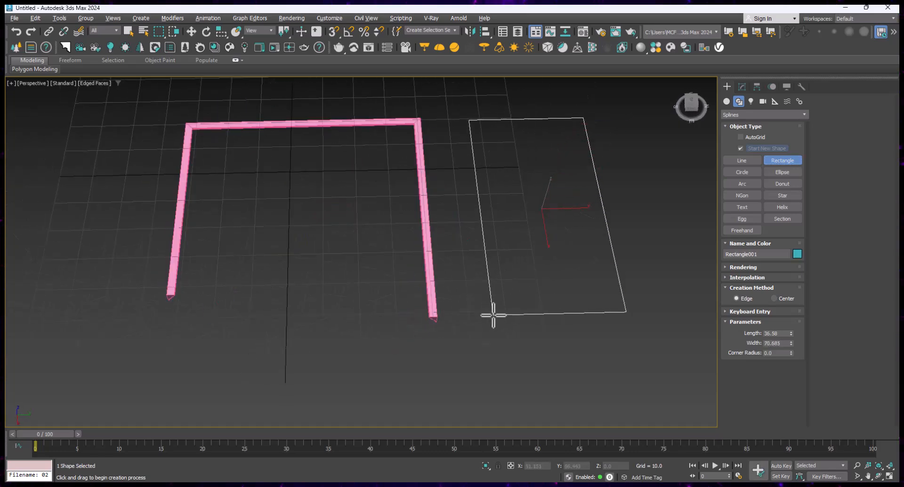
# Convert the rectangle to an Editable Spline and fillet its two far corner vertices into a rounded arch
pyautogui.rightClick(535, 151)
pyautogui.rightClick(572, 117)
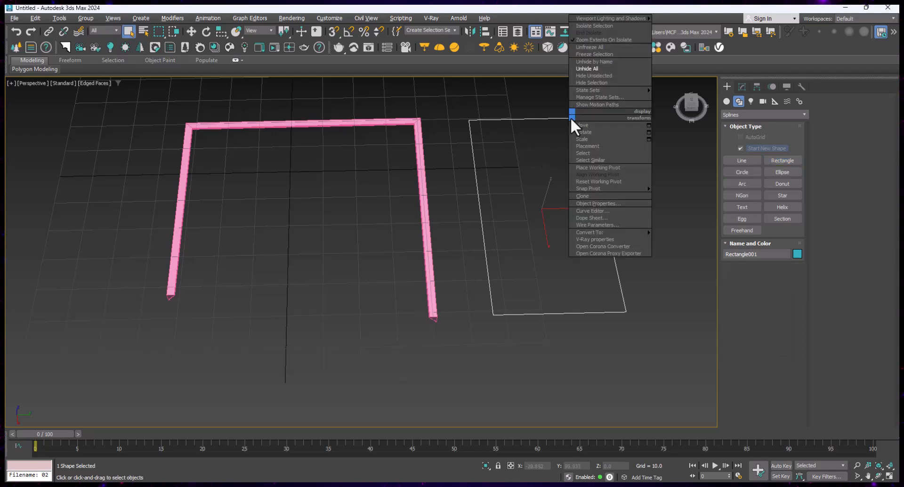
pyautogui.moveTo(628, 233)
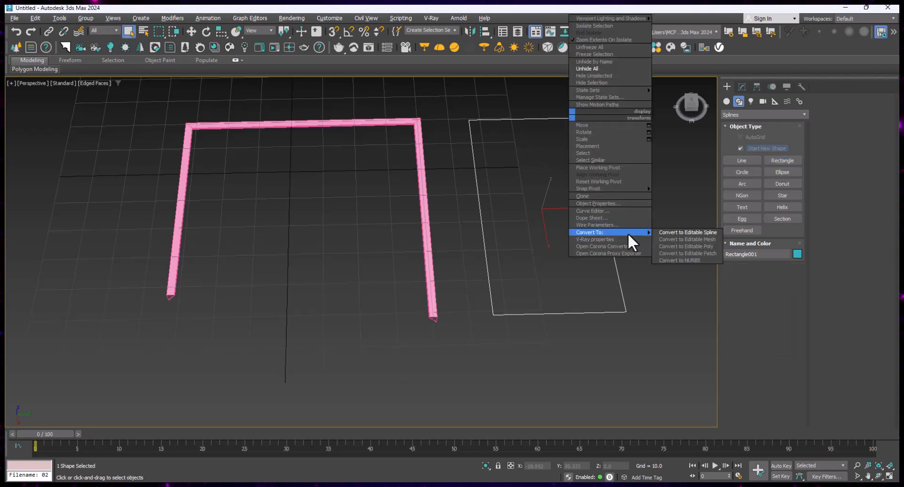
pyautogui.click(688, 232)
pyautogui.click(751, 283)
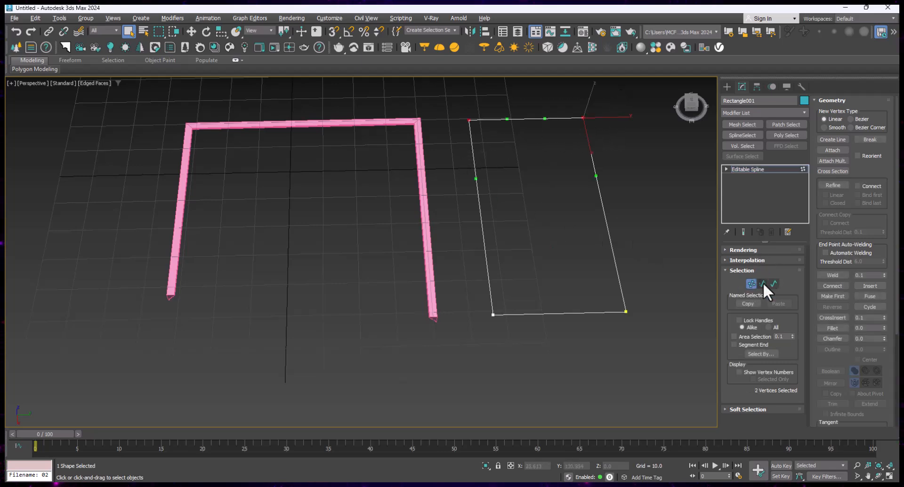
pyautogui.moveTo(885, 327); pyautogui.dragTo(887, 316)
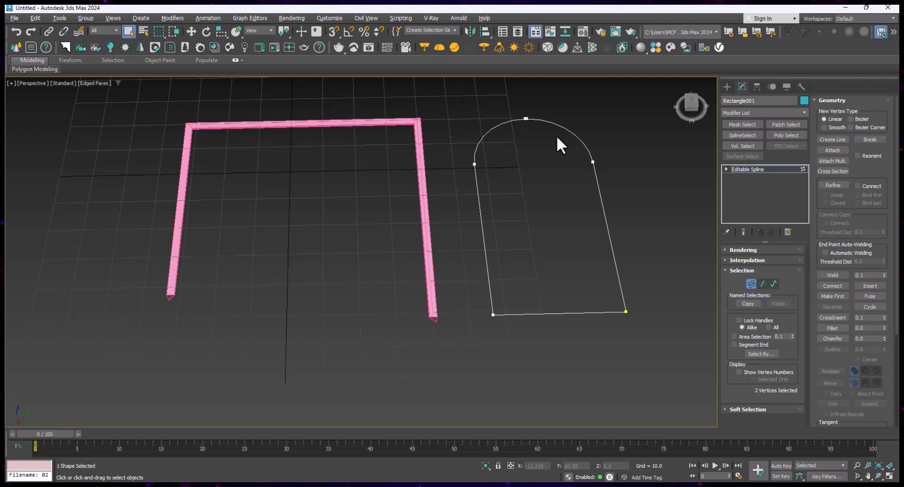
# Draw a circle spline beyond the arched shape and increase its radius to about 50.9
pyautogui.click(726, 87)
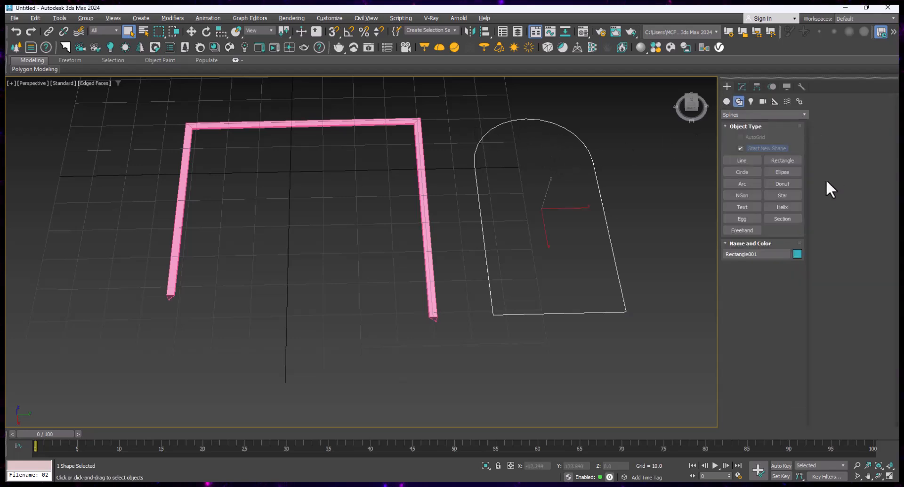
pyautogui.click(742, 172)
pyautogui.scroll(-3, 414, 246)
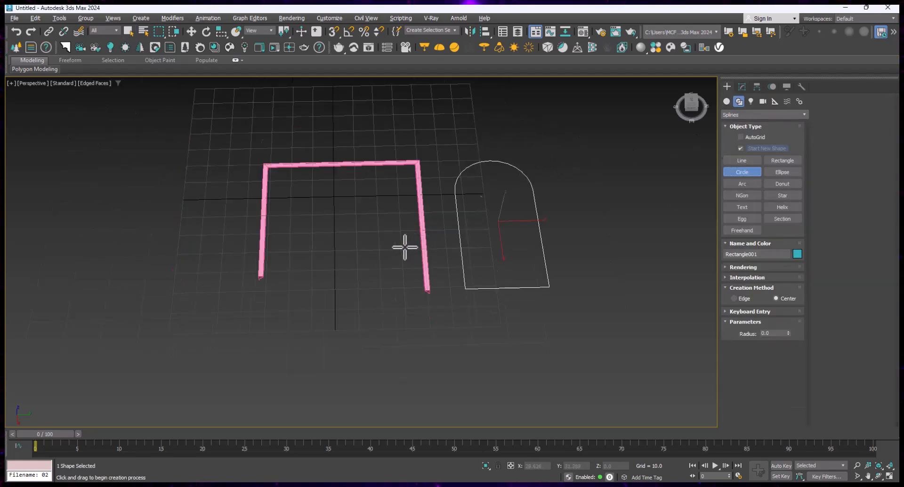
pyautogui.scroll(-3, 404, 246)
pyautogui.scroll(3, 403, 248)
pyautogui.click(489, 144)
pyautogui.moveTo(489, 143); pyautogui.dragTo(541, 139)
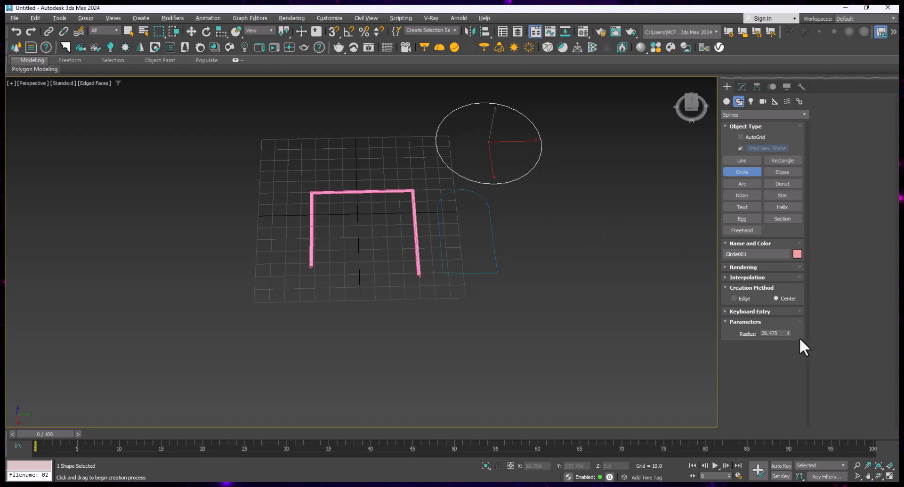
pyautogui.moveTo(788, 333)
pyautogui.mouseDown()
pyautogui.moveTo(791, 299)
pyautogui.moveTo(793, 319)
pyautogui.mouseUp()
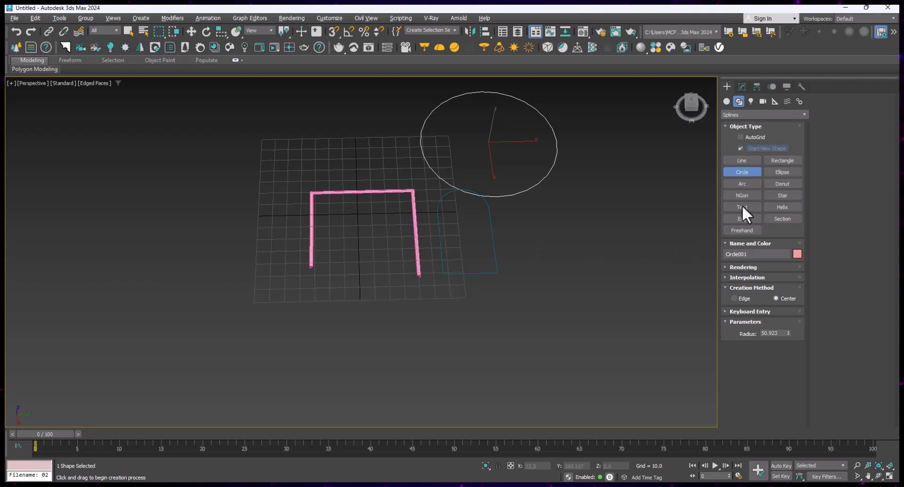
# Draw an ellipse spline on the other side of the U-shaped frame, about 38.3 long and 112 wide
pyautogui.click(791, 172)
pyautogui.moveTo(267, 147); pyautogui.dragTo(202, 281)
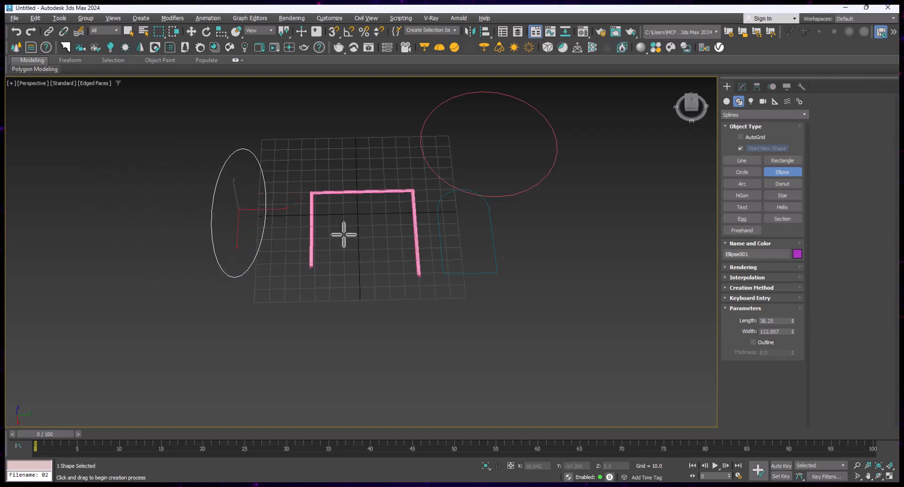
pyautogui.keyDown('alt'); pyautogui.moveTo(335, 246); pyautogui.dragTo(336, 269, button='middle'); pyautogui.keyUp('alt')
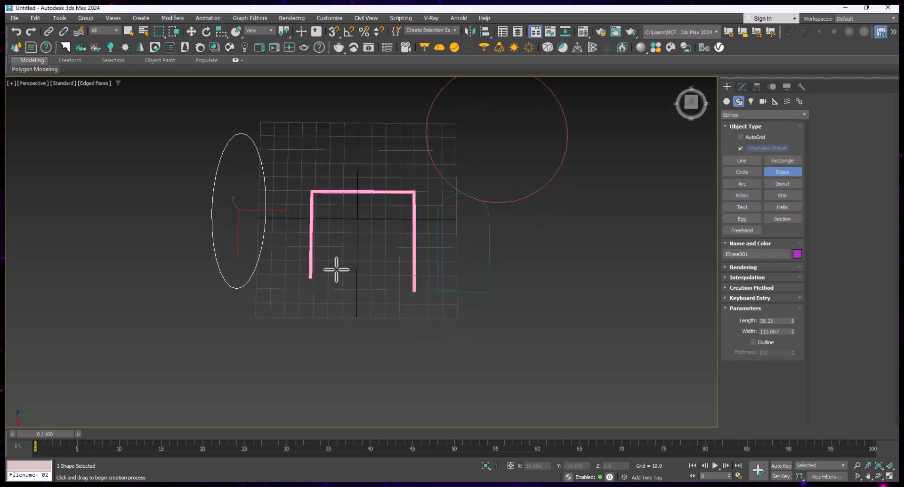
# Switch to the Top view and draw an End-End-Middle arc with a radius of about 116 beside the existing shapes
pyautogui.press('t')
pyautogui.scroll(-5, 363, 240)
pyautogui.scroll(5, 364, 297)
pyautogui.scroll(-2, 364, 298)
pyautogui.scroll(-2, 364, 298)
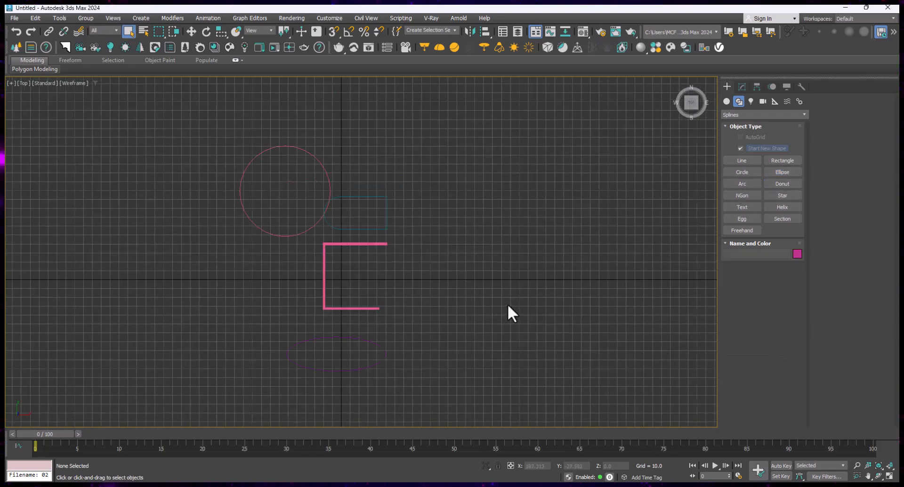
pyautogui.click(746, 186)
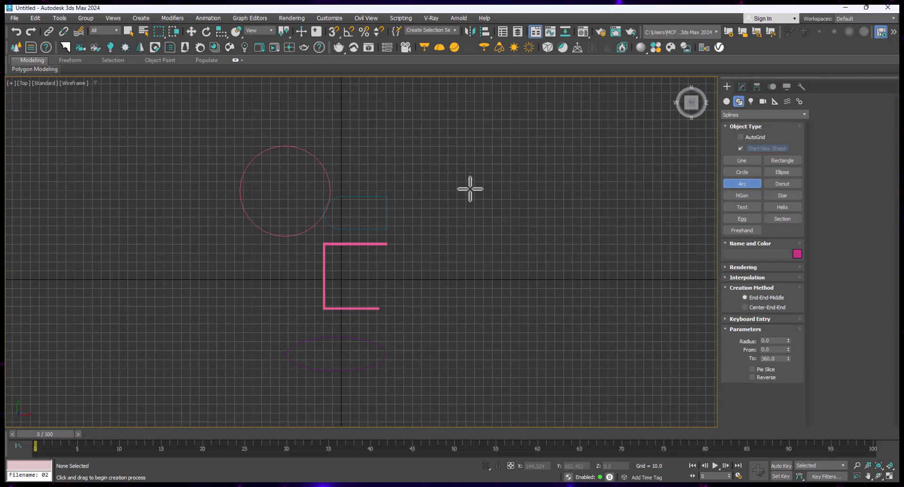
pyautogui.moveTo(465, 163); pyautogui.dragTo(466, 329)
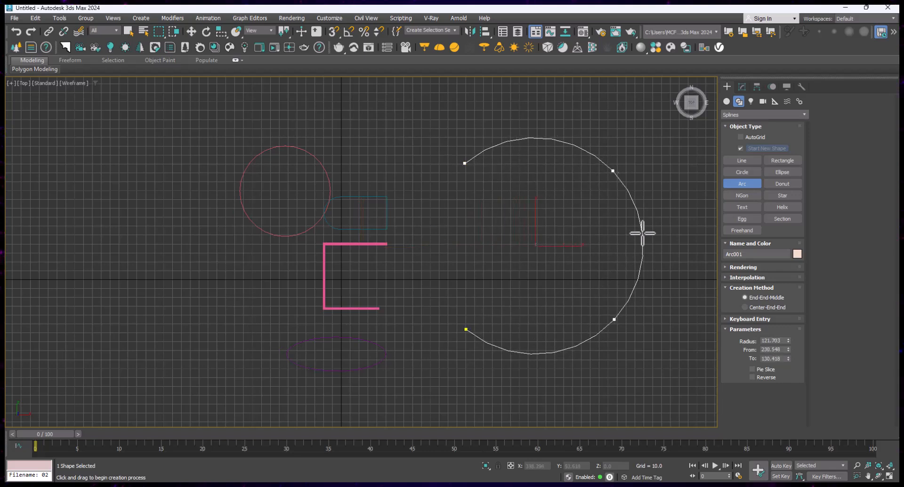
pyautogui.click(629, 229)
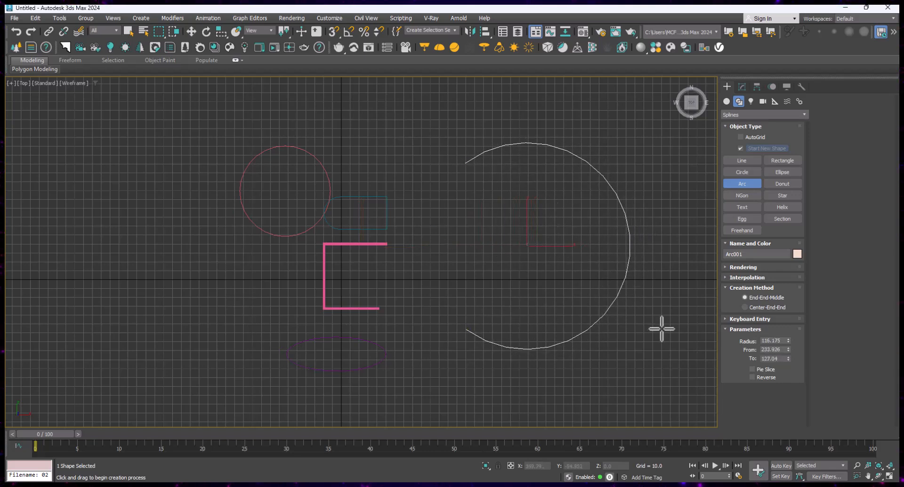
# Set the arc's From angle to 0 and its To angle to 360
pyautogui.rightClick(788, 349)
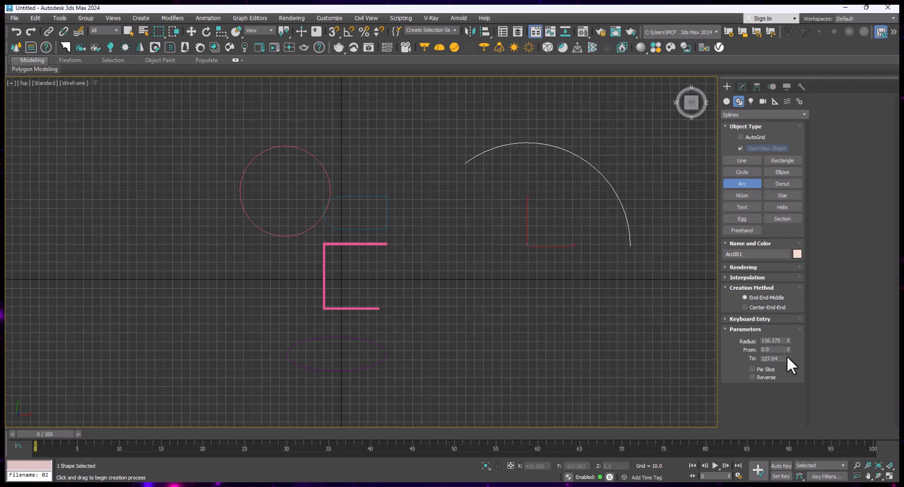
pyautogui.click(785, 358)
pyautogui.write('360')
pyautogui.press('Return')
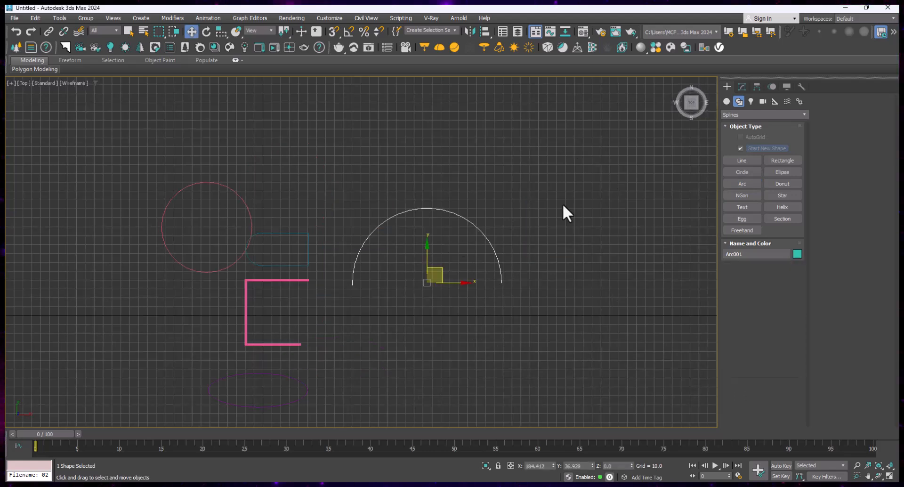
# Draw a donut spline overlapping the arc, with radii of about 70.2 and 54.9
pyautogui.click(792, 185)
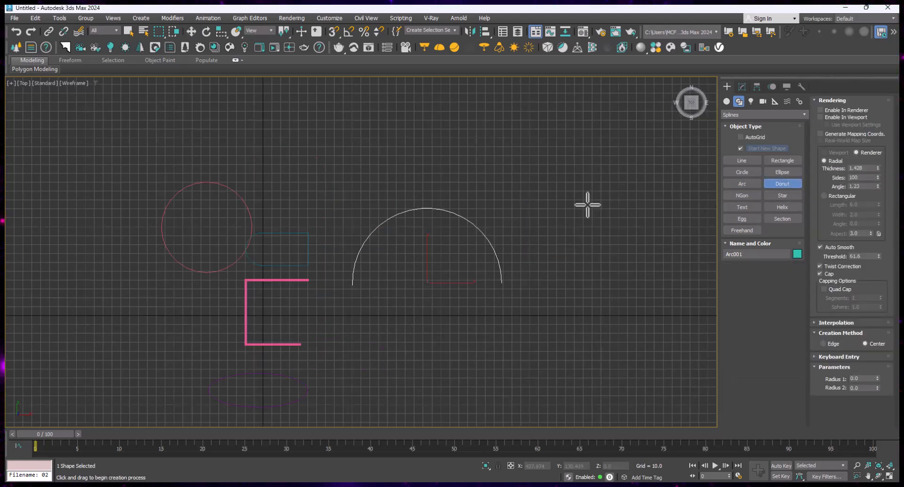
pyautogui.moveTo(491, 169); pyautogui.dragTo(554, 177)
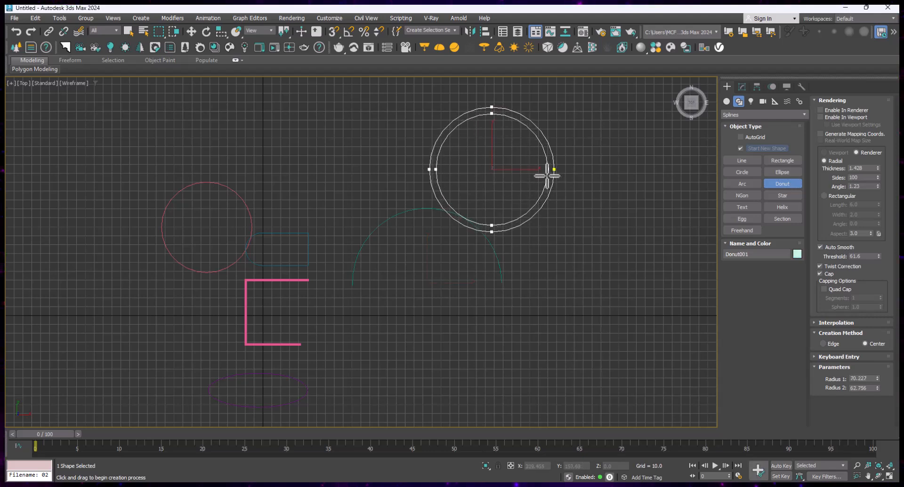
pyautogui.scroll(2, 545, 171)
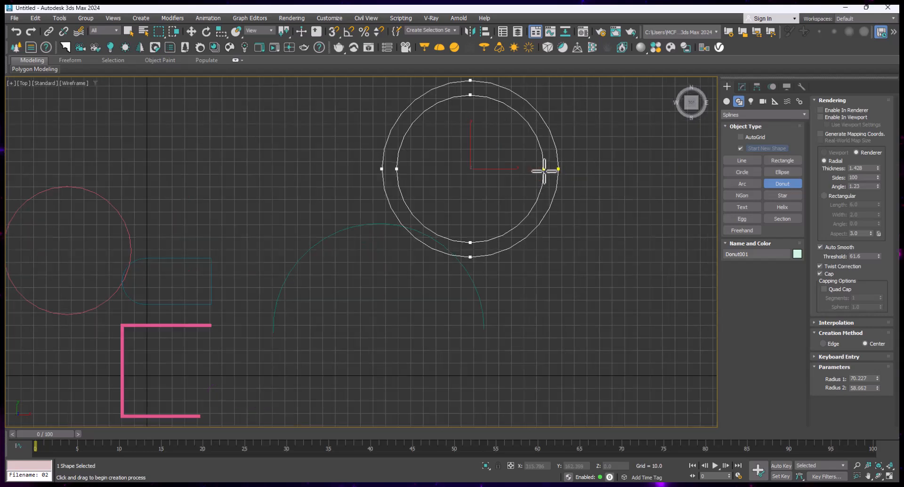
pyautogui.click(538, 161)
pyautogui.scroll(-2, 476, 197)
pyautogui.scroll(2, 498, 121)
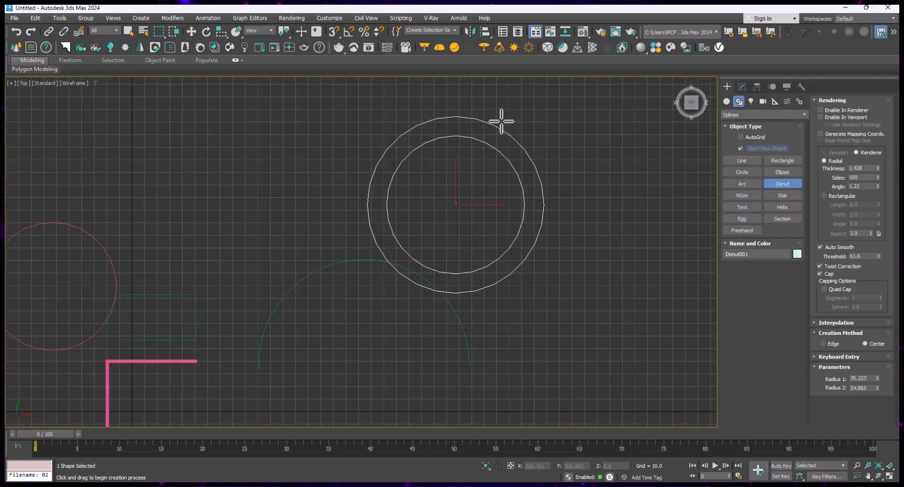
# Draw an NGon with a radius of about 71.5 overlapping the donut and set its number of sides to 64
pyautogui.click(750, 197)
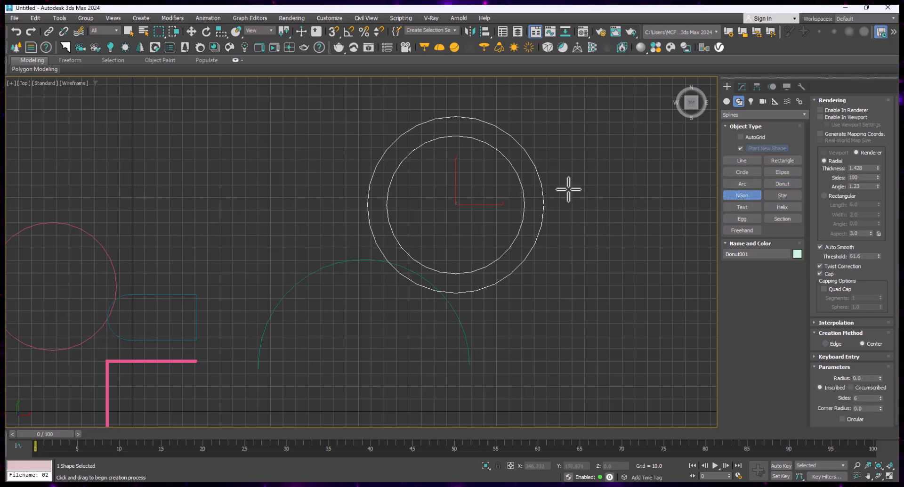
pyautogui.moveTo(567, 175); pyautogui.dragTo(610, 254)
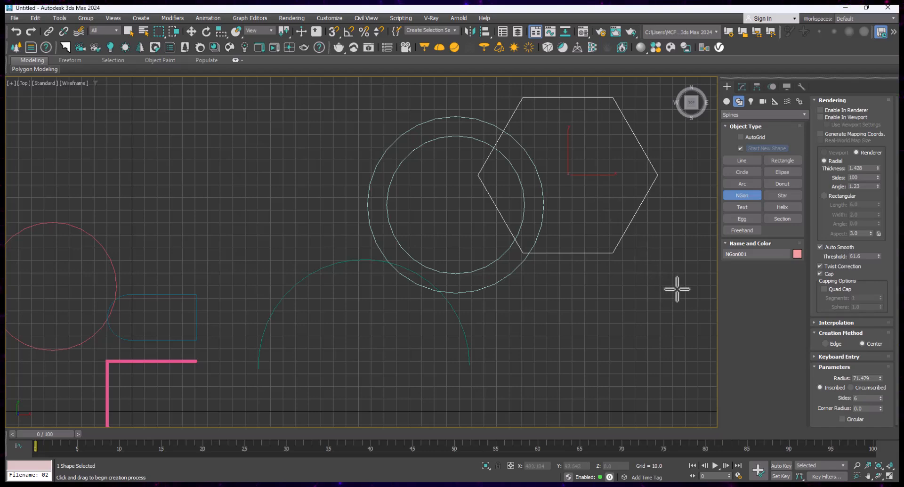
pyautogui.moveTo(880, 398); pyautogui.dragTo(883, 378)
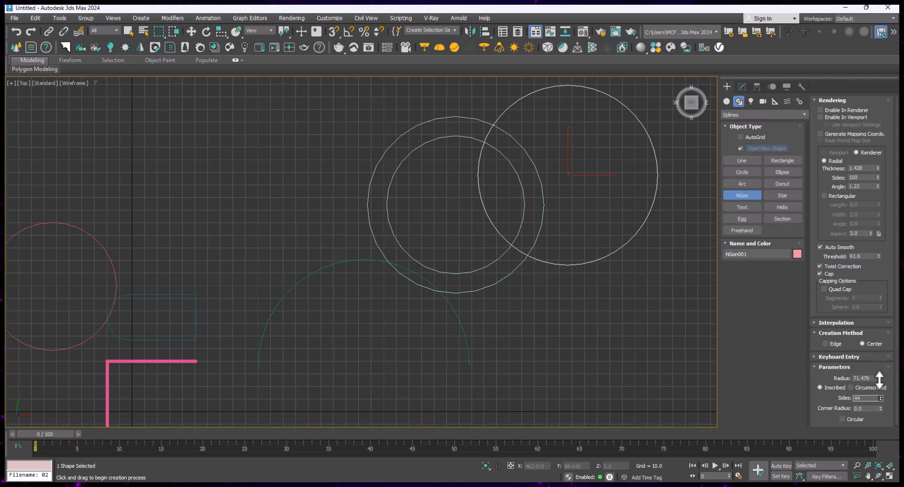
pyautogui.moveTo(878, 388); pyautogui.dragTo(878, 375)
pyautogui.scroll(-2, 508, 232)
pyautogui.scroll(8, 583, 134)
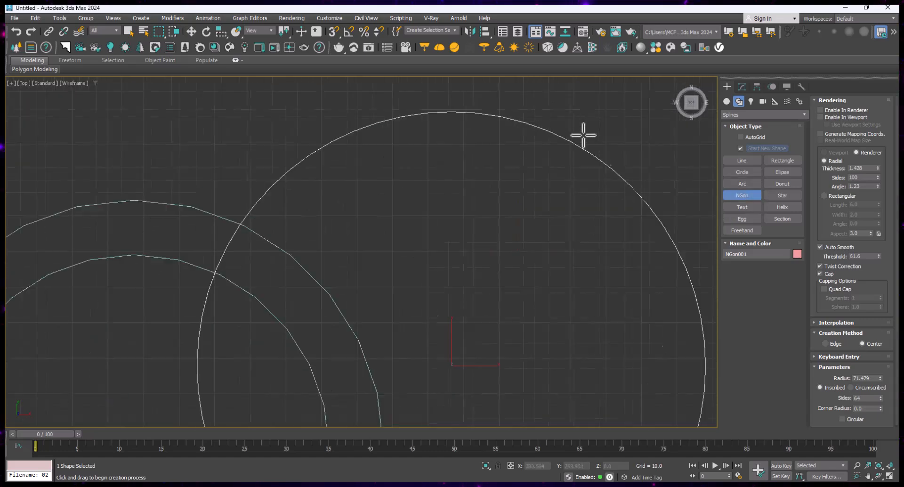
pyautogui.scroll(-5, 541, 158)
pyautogui.scroll(-3, 555, 184)
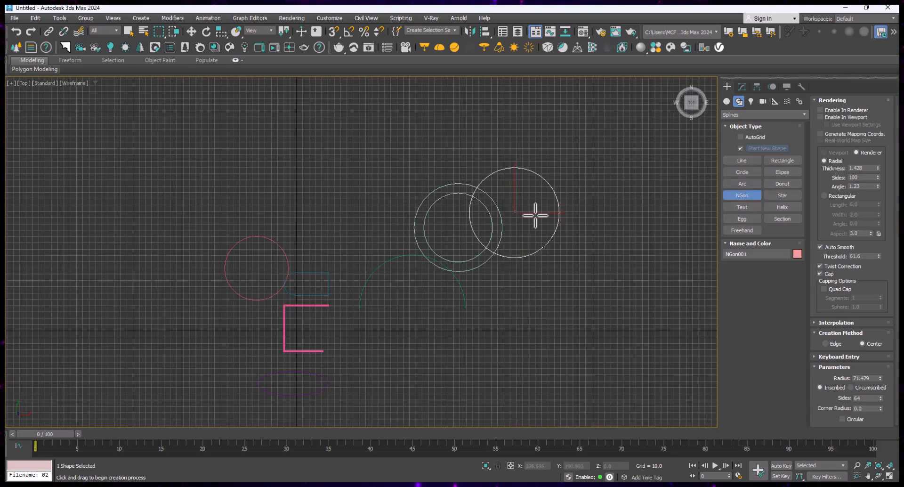
# Draw a six-point star in the empty area above the circle, with radii of about 85.9 and 82.3
pyautogui.scroll(2, 493, 244)
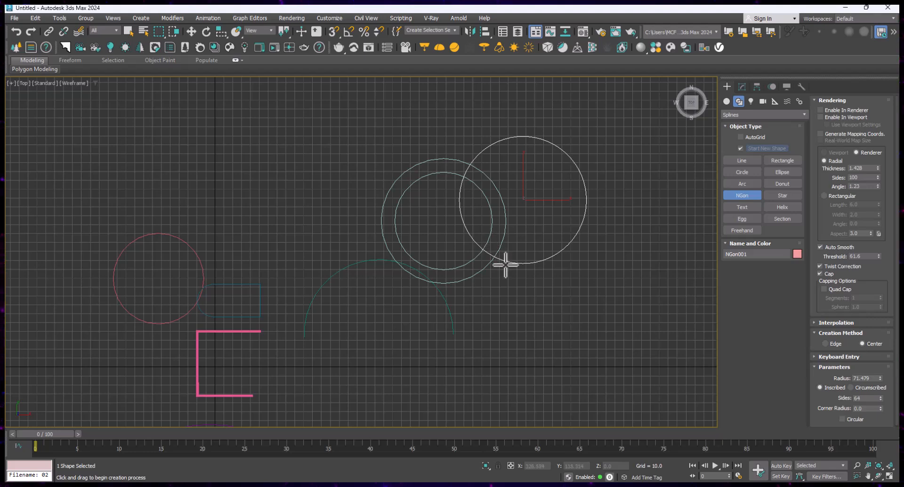
pyautogui.click(781, 194)
pyautogui.moveTo(288, 169); pyautogui.dragTo(315, 222)
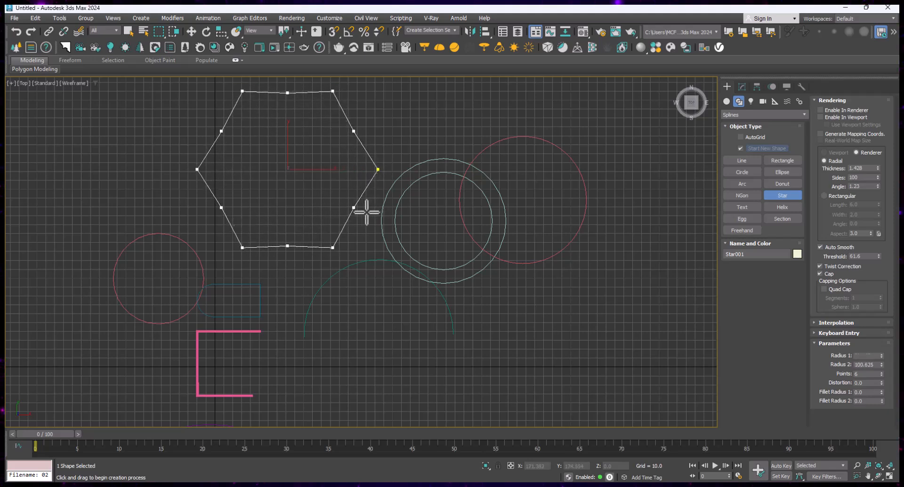
pyautogui.click(351, 208)
pyautogui.scroll(5, 349, 143)
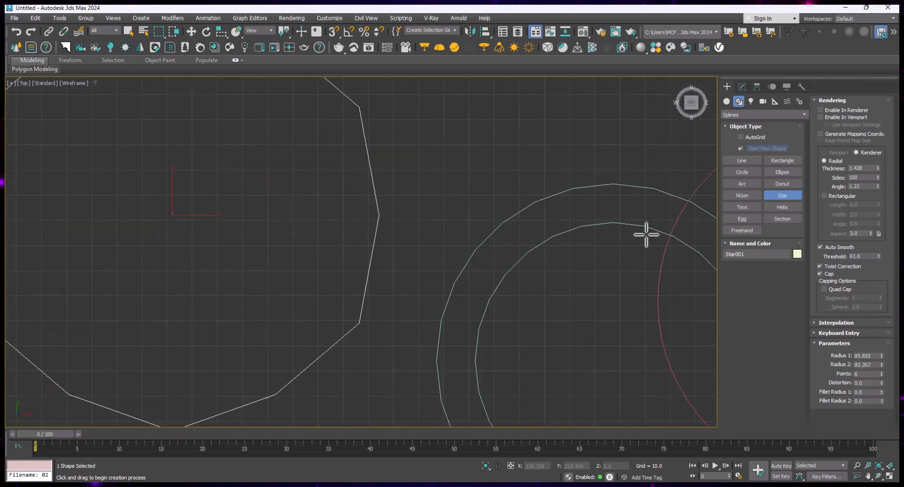
# Place a text spline reading "MAX Text" with size 100 across the star, above the donut
pyautogui.click(742, 208)
pyautogui.click(496, 189)
pyautogui.scroll(-7, 436, 258)
pyautogui.scroll(3, 493, 234)
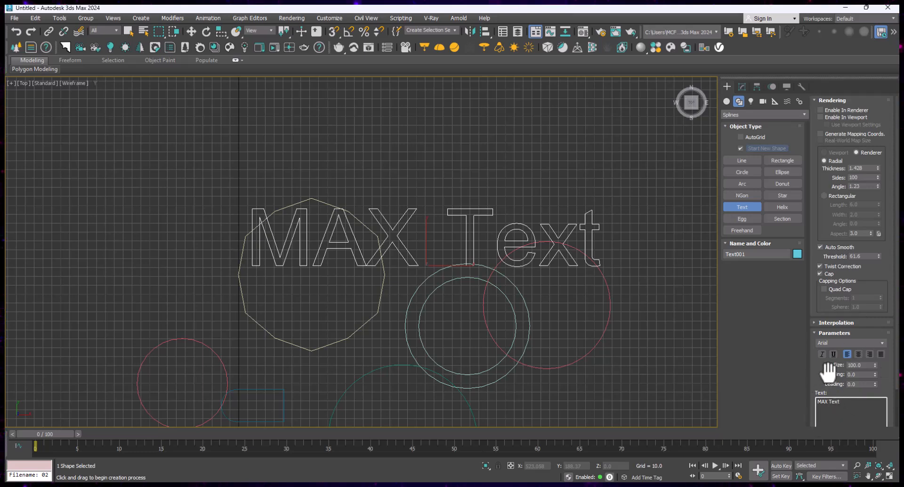
# Draw a helix above the text with radii of about 54.4 and 31.3 and a height of about -48.8
pyautogui.click(781, 206)
pyautogui.moveTo(483, 165); pyautogui.dragTo(521, 194)
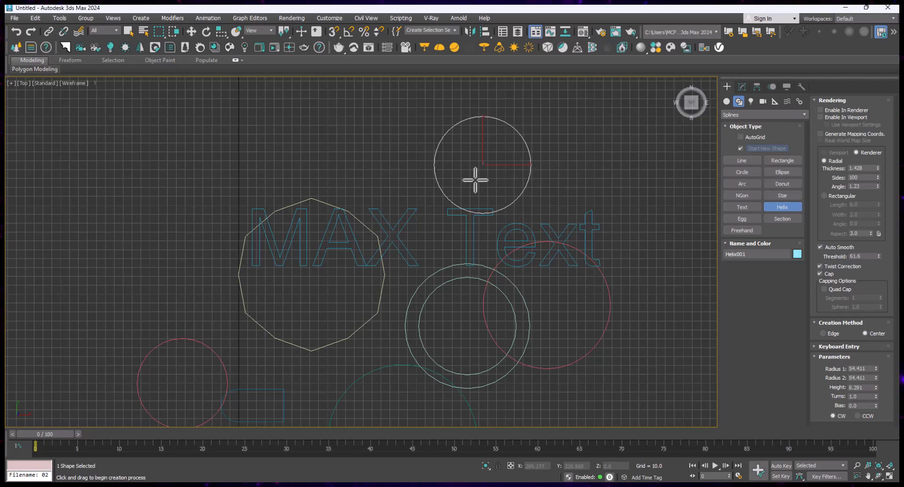
pyautogui.click(527, 221)
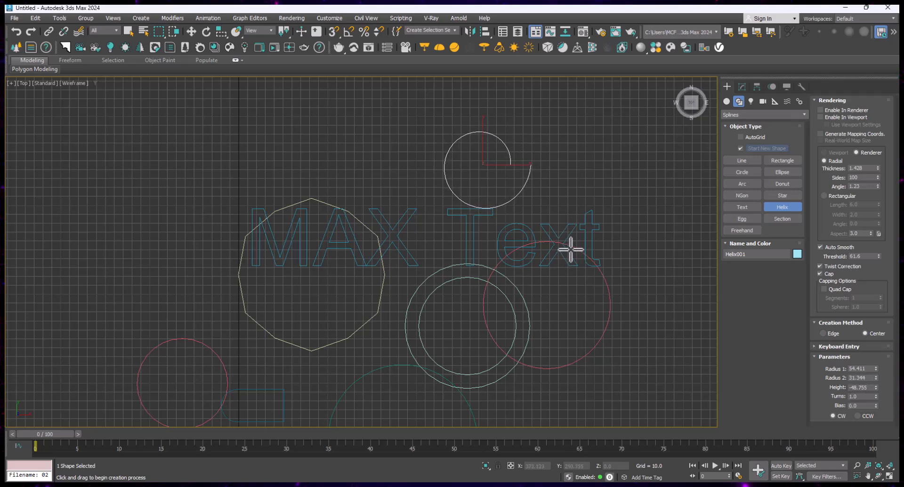
pyautogui.click(495, 226)
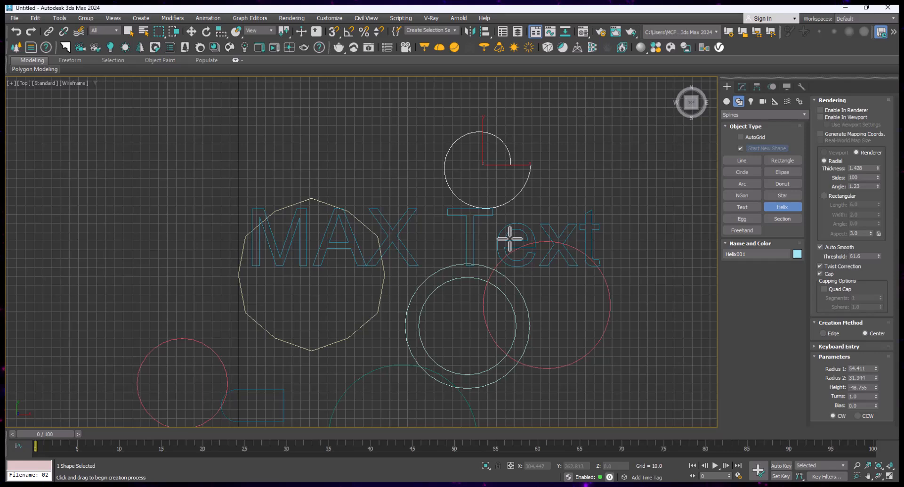
# Return to the Perspective view to see the helix in 3D and greatly increase its number of turns
pyautogui.press('p')
pyautogui.scroll(-6, 436, 218)
pyautogui.keyDown('alt'); pyautogui.moveTo(518, 287); pyautogui.dragTo(541, 212, button='middle'); pyautogui.keyUp('alt')
pyautogui.keyDown('alt'); pyautogui.moveTo(565, 376); pyautogui.dragTo(567, 356, button='middle'); pyautogui.keyUp('alt')
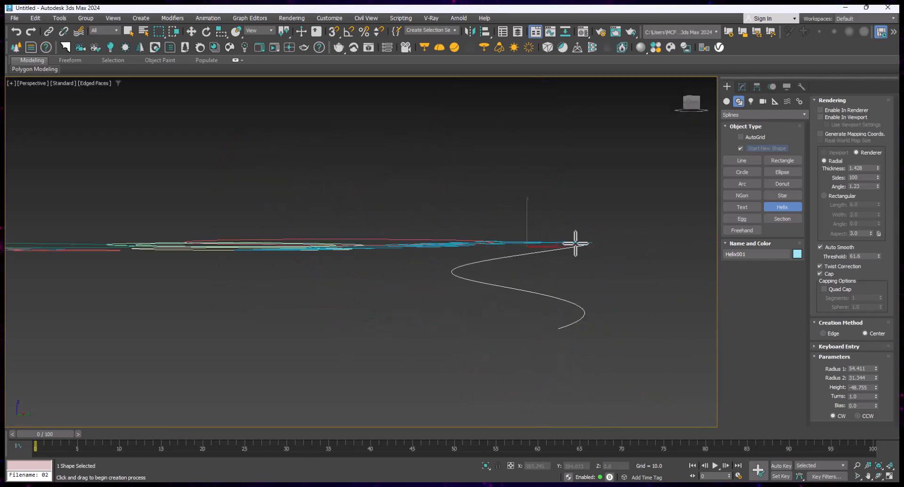
pyautogui.keyDown('alt'); pyautogui.moveTo(532, 213); pyautogui.dragTo(549, 258, button='middle'); pyautogui.keyUp('alt')
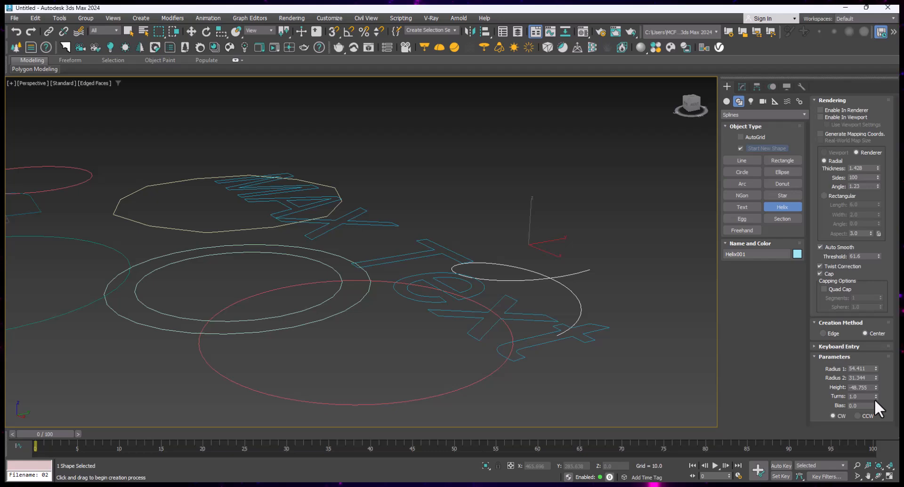
pyautogui.moveTo(878, 168)
pyautogui.mouseDown()
pyautogui.moveTo(877, 155)
pyautogui.moveTo(878, 184)
pyautogui.mouseUp()
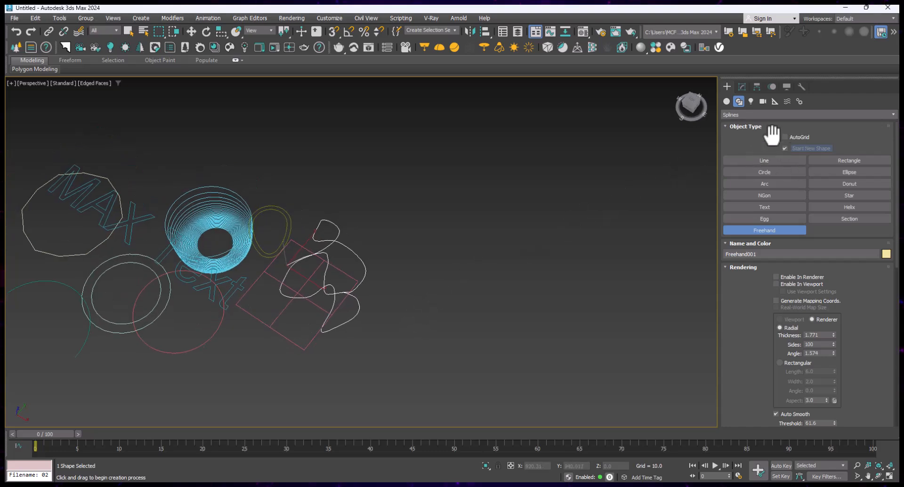
# Open the list of shape categories
pyautogui.click(743, 114)
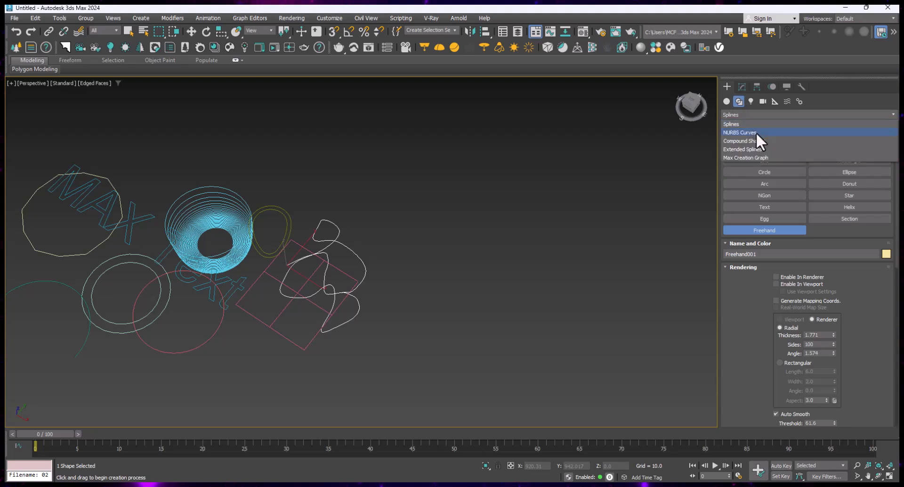